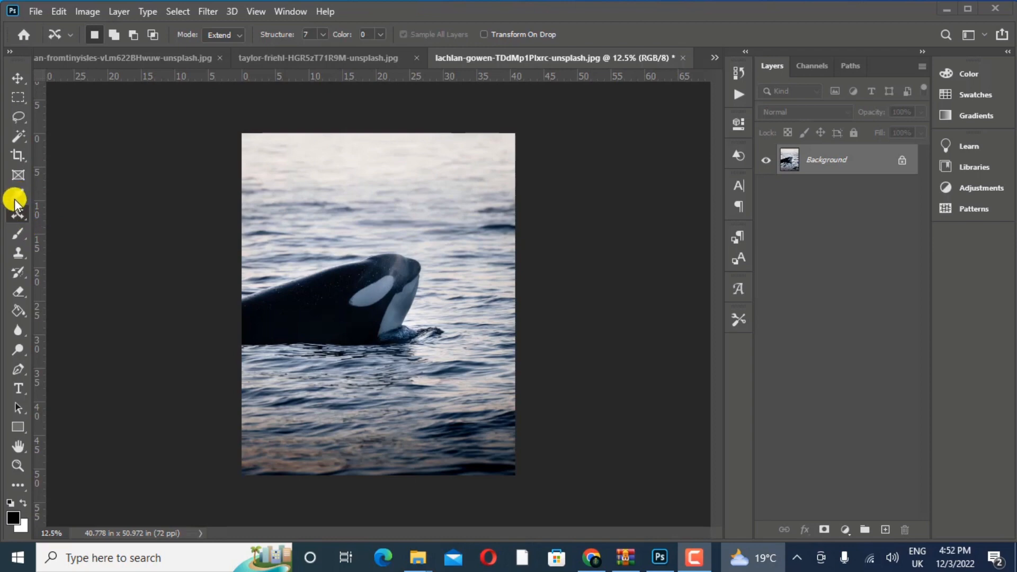
# - Switch from the Spot Healing Brush to the Content-Aware Move tool in the healing tool group
pyautogui.rightClick(21, 212)
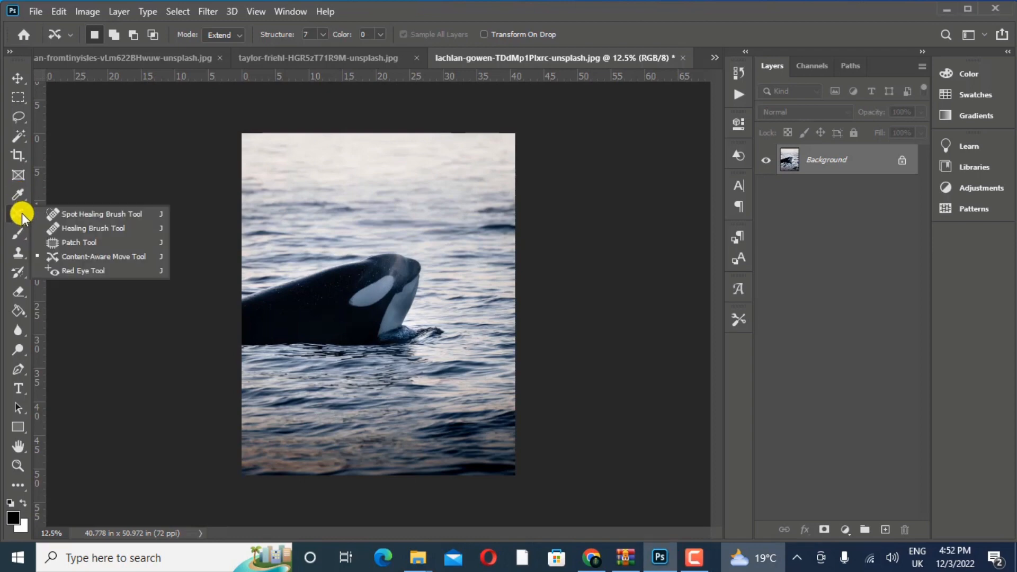
pyautogui.click(40, 215)
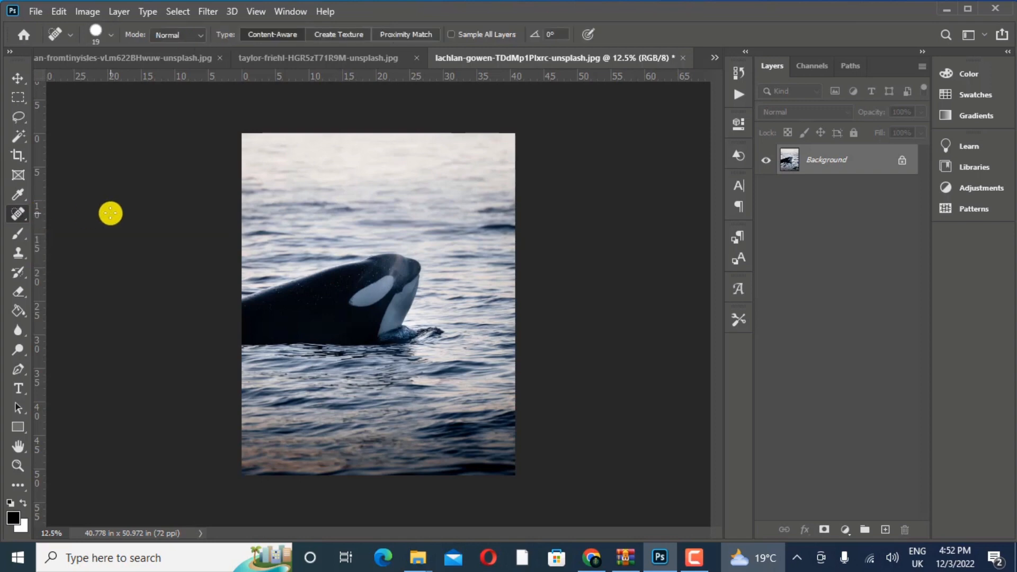
pyautogui.rightClick(12, 213)
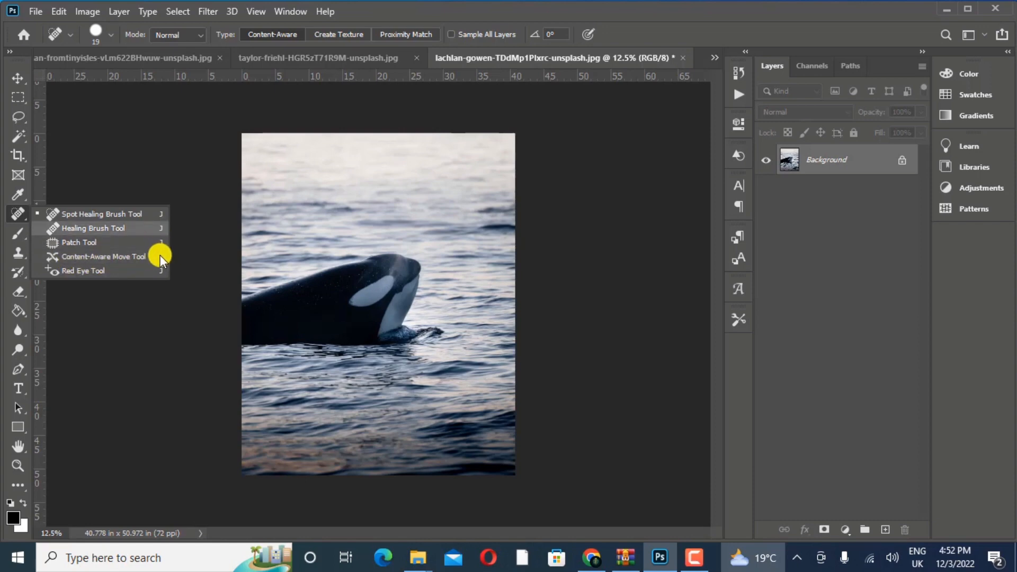
pyautogui.click(104, 256)
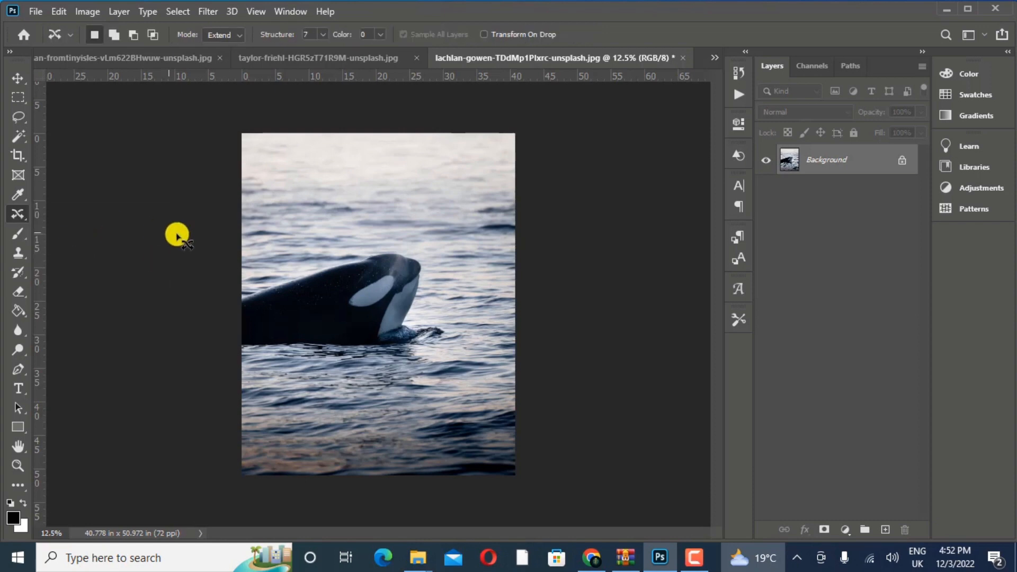
pyautogui.rightClick(25, 211)
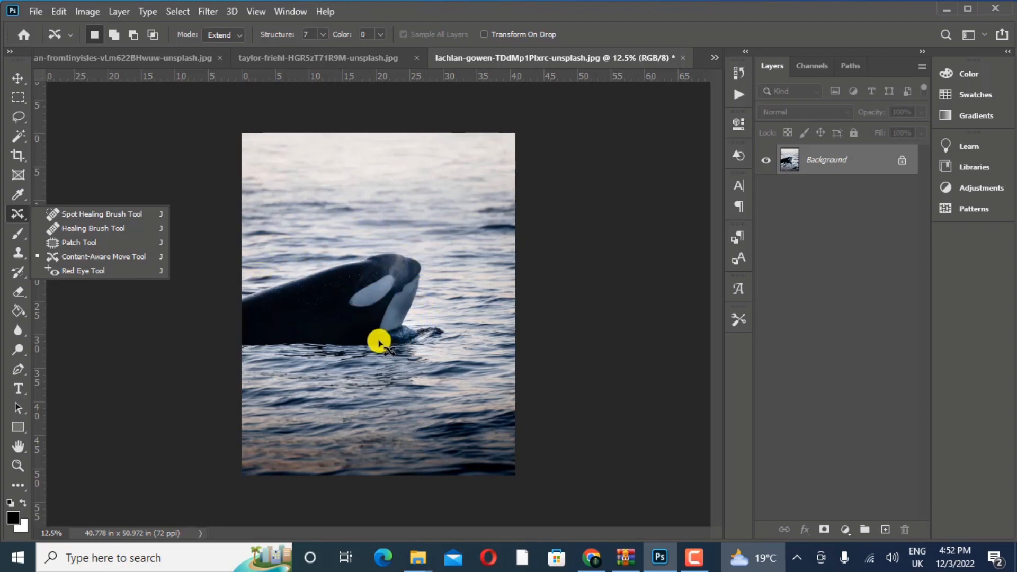
# - Look through the open surfer, beach and orca photos
pyautogui.click(367, 57)
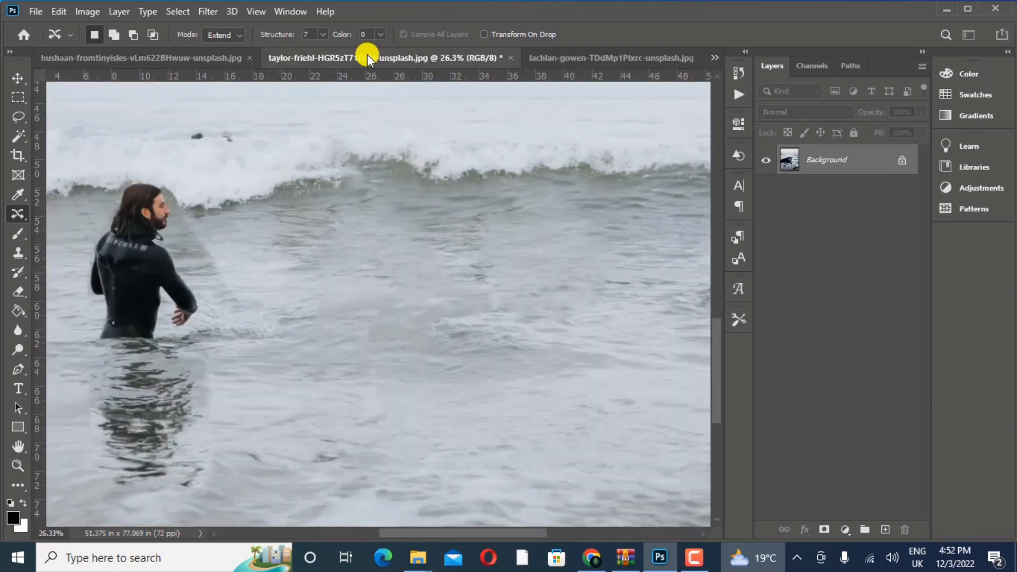
pyautogui.click(164, 61)
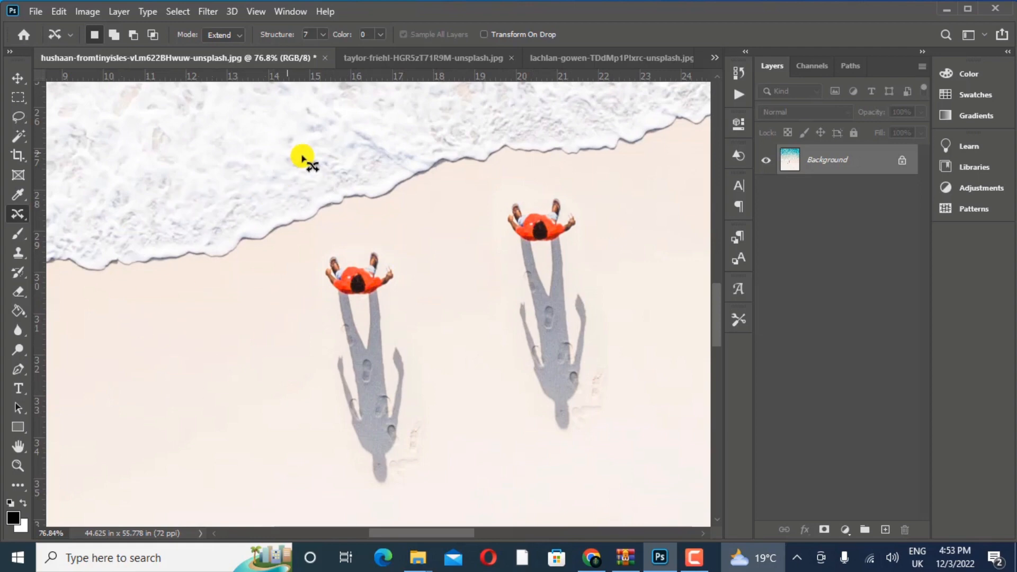
pyautogui.click(582, 57)
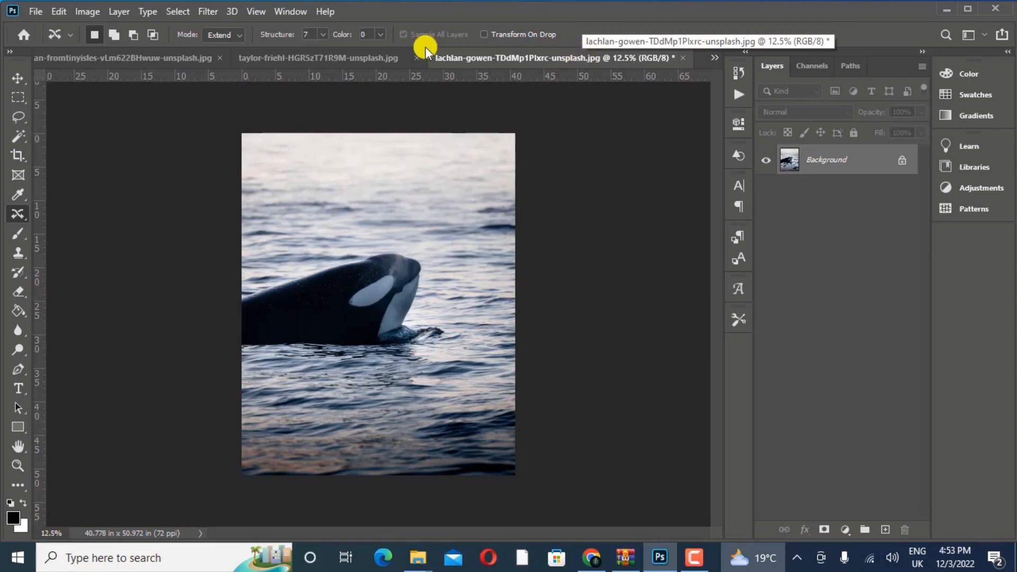
pyautogui.rightClick(11, 211)
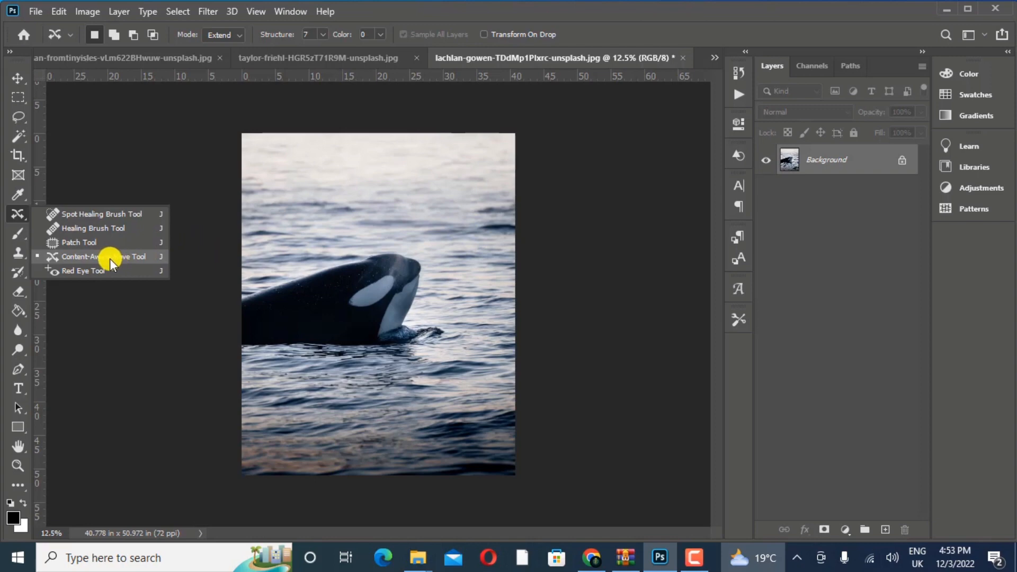
# - Bring up the beach photo with the two people closely framed and activate the Content-Aware Move tool
pyautogui.click(138, 62)
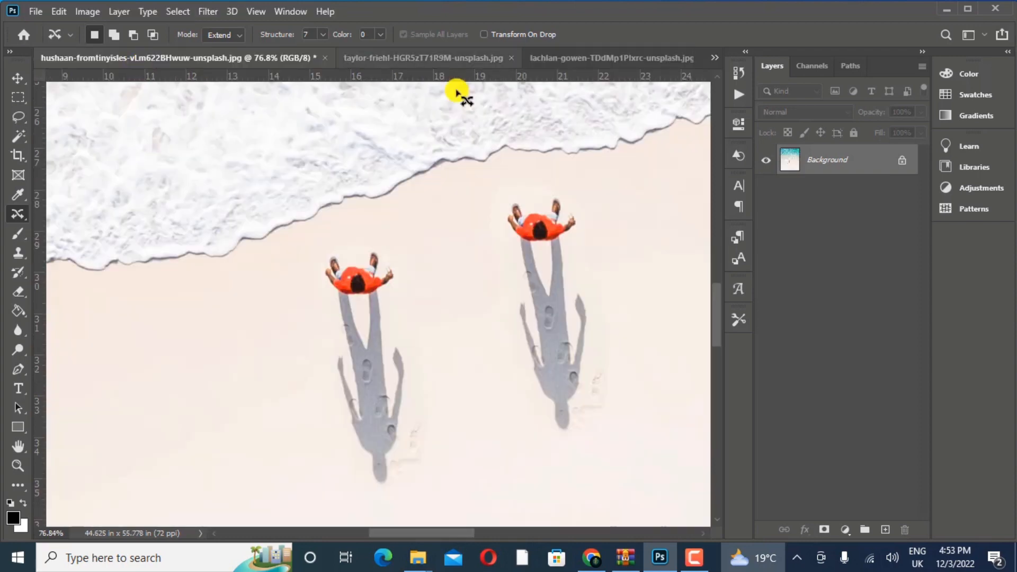
pyautogui.click(18, 467)
pyautogui.moveTo(347, 329); pyautogui.dragTo(268, 381)
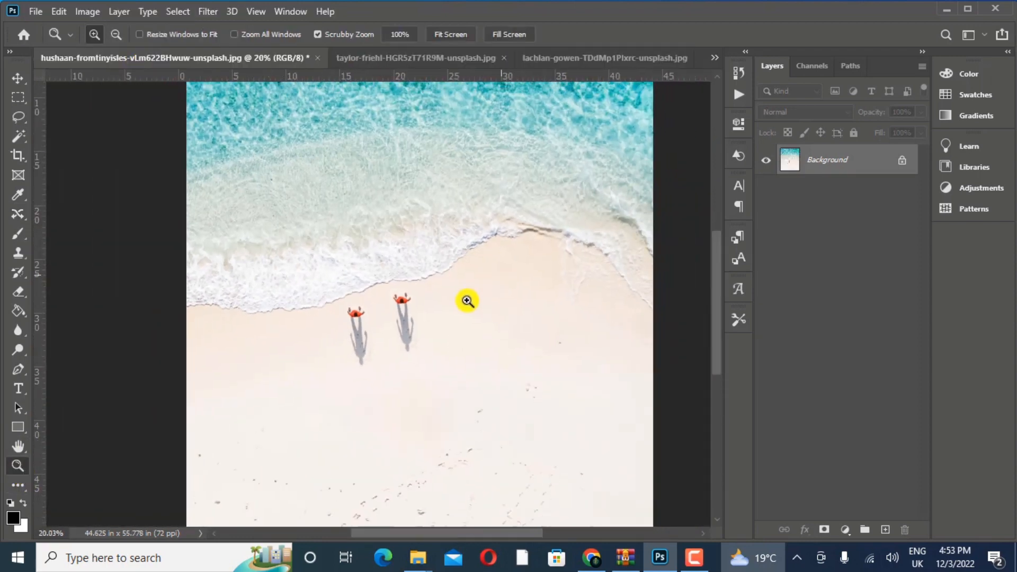
pyautogui.moveTo(479, 296); pyautogui.dragTo(421, 326)
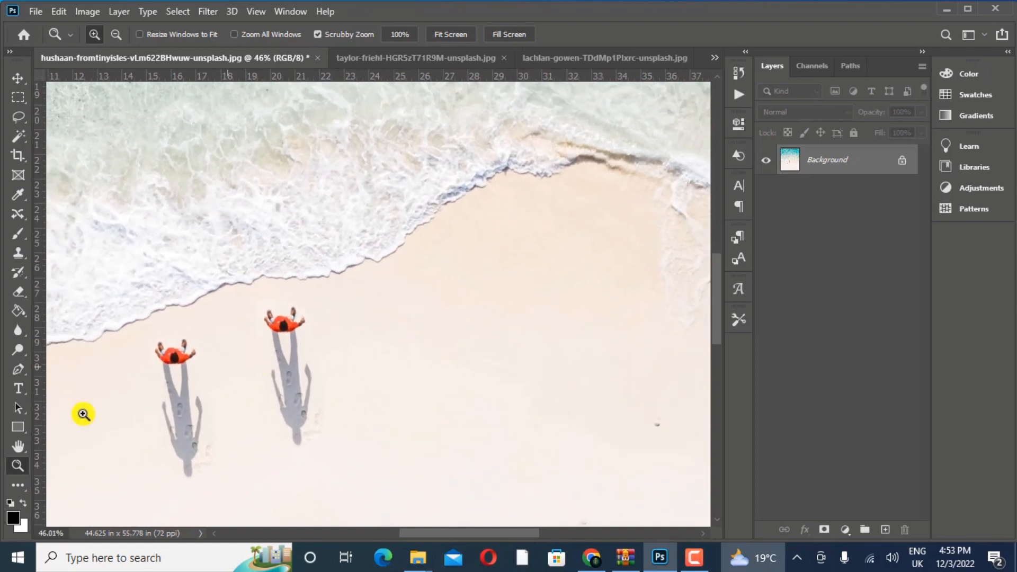
pyautogui.click(18, 446)
pyautogui.moveTo(170, 425); pyautogui.dragTo(254, 361)
pyautogui.moveTo(308, 318); pyautogui.dragTo(345, 311)
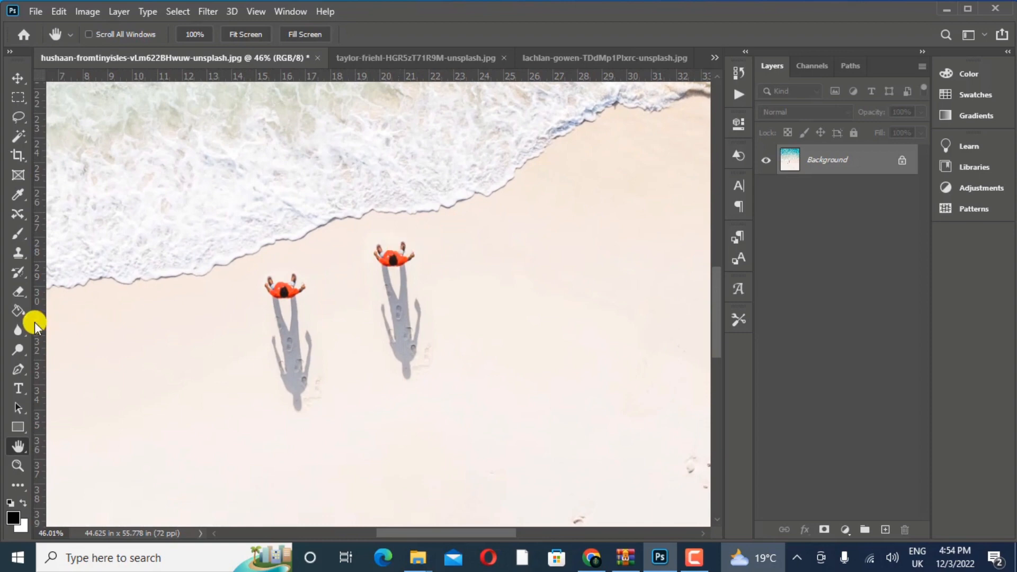
pyautogui.press('j')
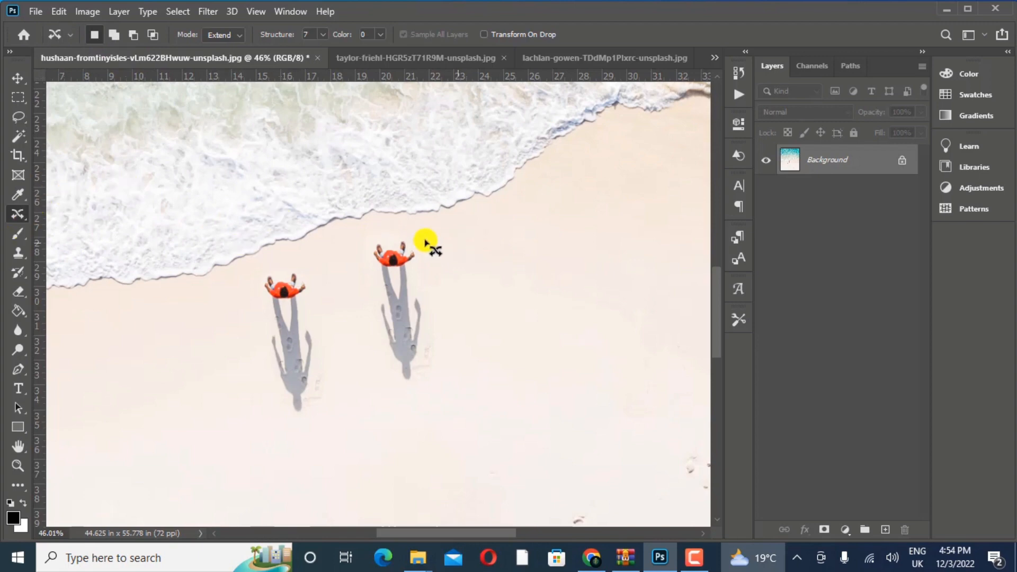
# - Try outlining the right-hand and left-hand person one after the other as new selections, and deselect
pyautogui.moveTo(415, 235)
pyautogui.mouseDown()
pyautogui.moveTo(373, 236)
pyautogui.moveTo(367, 259)
pyautogui.moveTo(380, 333)
pyautogui.moveTo(407, 396)
pyautogui.moveTo(453, 351)
pyautogui.moveTo(450, 274)
pyautogui.moveTo(414, 238)
pyautogui.mouseUp()
pyautogui.moveTo(296, 269)
pyautogui.mouseDown()
pyautogui.moveTo(260, 268)
pyautogui.moveTo(244, 353)
pyautogui.moveTo(279, 402)
pyautogui.moveTo(310, 402)
pyautogui.moveTo(331, 323)
pyautogui.mouseUp()
pyautogui.hotkey('ctrl', 'd')
# - Outline the right-hand person with the shadow and add the left-hand person and shadow to the selection
pyautogui.press('shift')
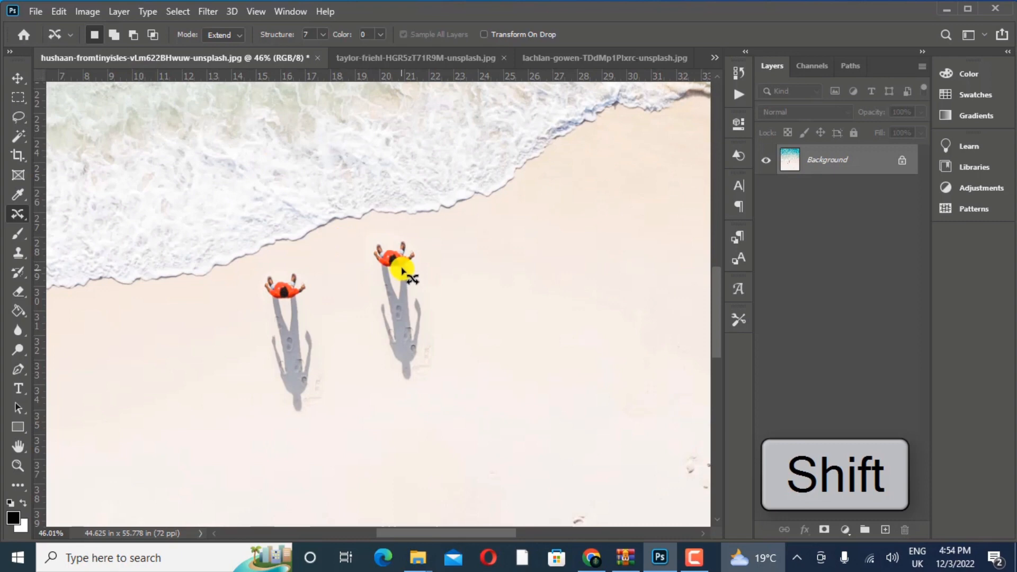
pyautogui.moveTo(412, 239)
pyautogui.mouseDown()
pyautogui.moveTo(362, 249)
pyautogui.moveTo(399, 389)
pyautogui.moveTo(430, 385)
pyautogui.moveTo(442, 330)
pyautogui.moveTo(416, 242)
pyautogui.mouseUp()
pyautogui.press('shift')
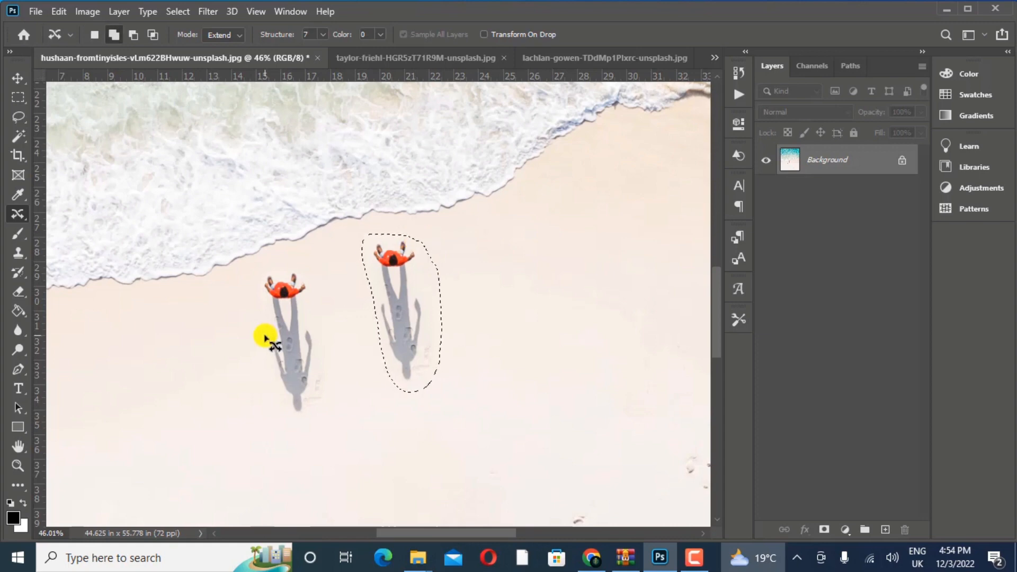
pyautogui.click(112, 35)
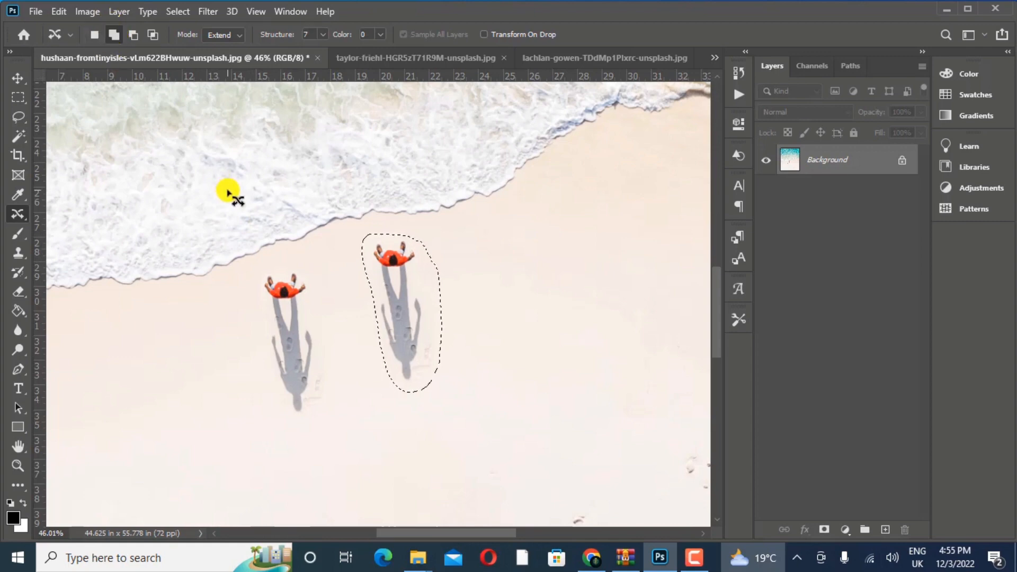
pyautogui.moveTo(295, 267)
pyautogui.mouseDown()
pyautogui.moveTo(258, 273)
pyautogui.moveTo(252, 290)
pyautogui.moveTo(267, 394)
pyautogui.moveTo(295, 433)
pyautogui.moveTo(324, 384)
pyautogui.moveTo(330, 340)
pyautogui.moveTo(302, 271)
pyautogui.mouseUp()
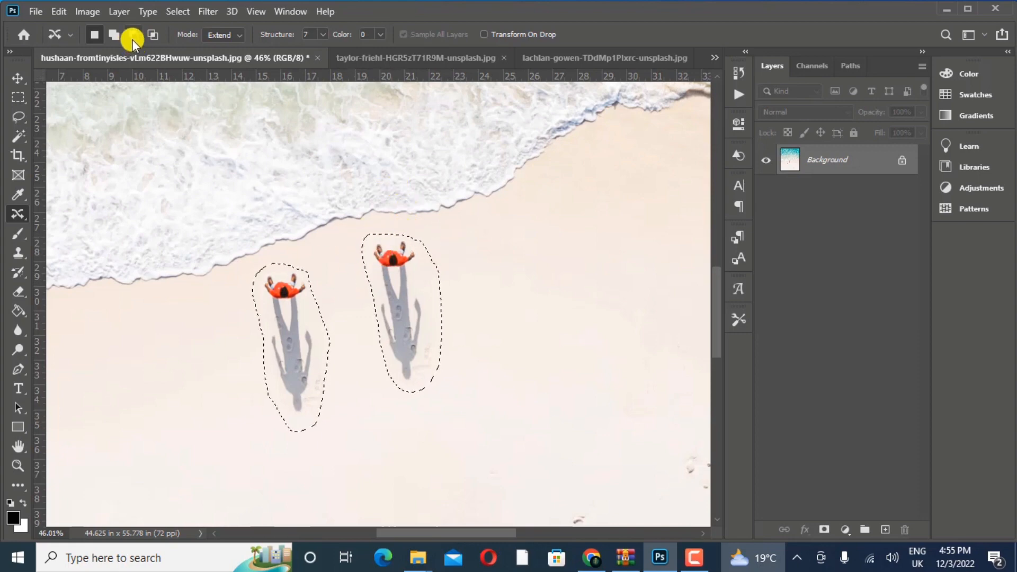
# - Subtract the left-hand person from the selection and add that person back with a new outline
pyautogui.press('alt')
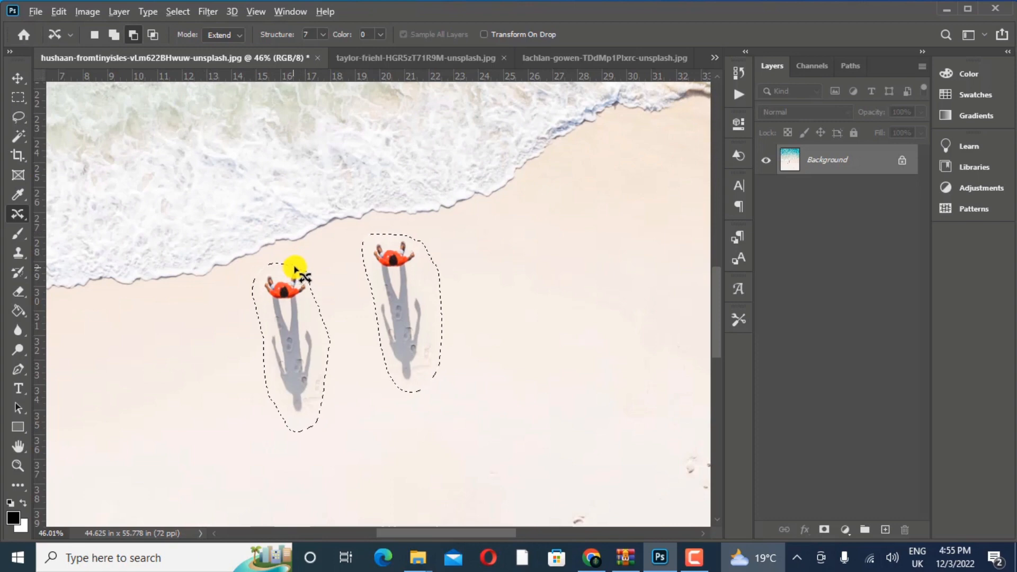
pyautogui.moveTo(300, 263)
pyautogui.mouseDown()
pyautogui.moveTo(249, 275)
pyautogui.moveTo(258, 386)
pyautogui.moveTo(291, 449)
pyautogui.moveTo(331, 435)
pyautogui.moveTo(341, 351)
pyautogui.moveTo(316, 259)
pyautogui.moveTo(283, 253)
pyautogui.moveTo(254, 272)
pyautogui.mouseUp()
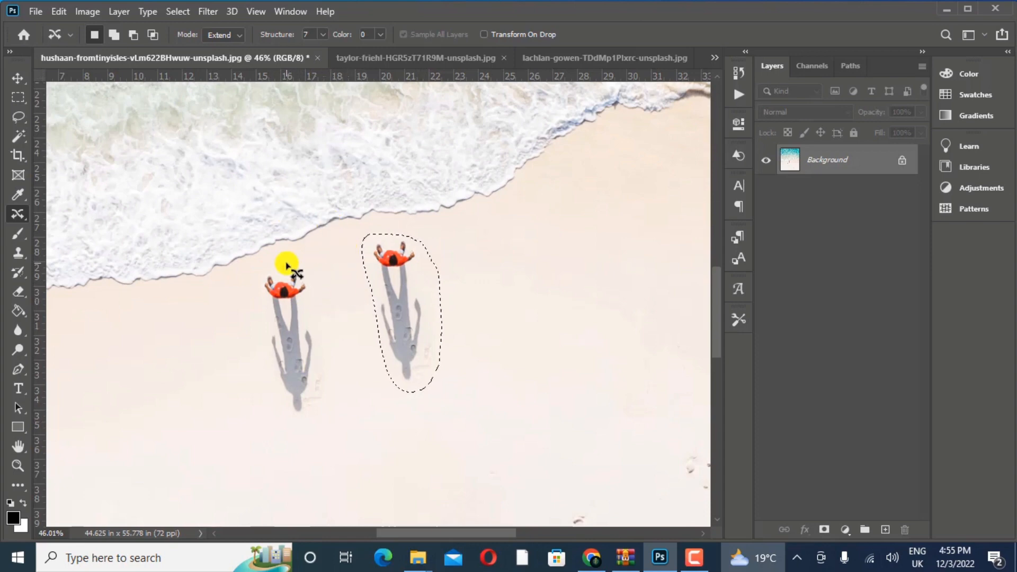
pyautogui.press('shift')
pyautogui.moveTo(303, 270)
pyautogui.mouseDown()
pyautogui.moveTo(255, 339)
pyautogui.moveTo(284, 420)
pyautogui.moveTo(333, 332)
pyautogui.mouseUp()
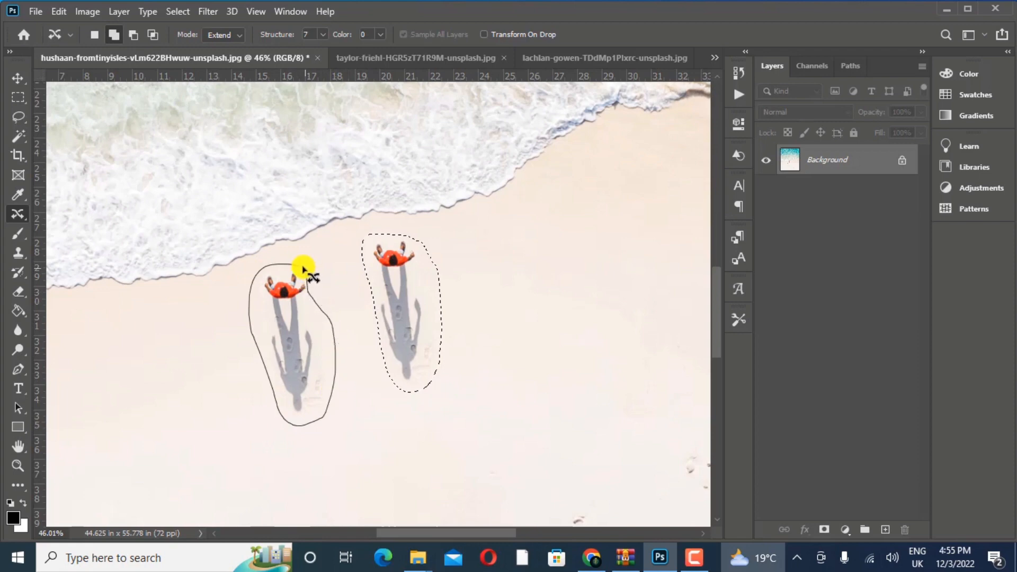
pyautogui.moveTo(302, 270); pyautogui.dragTo(303, 271)
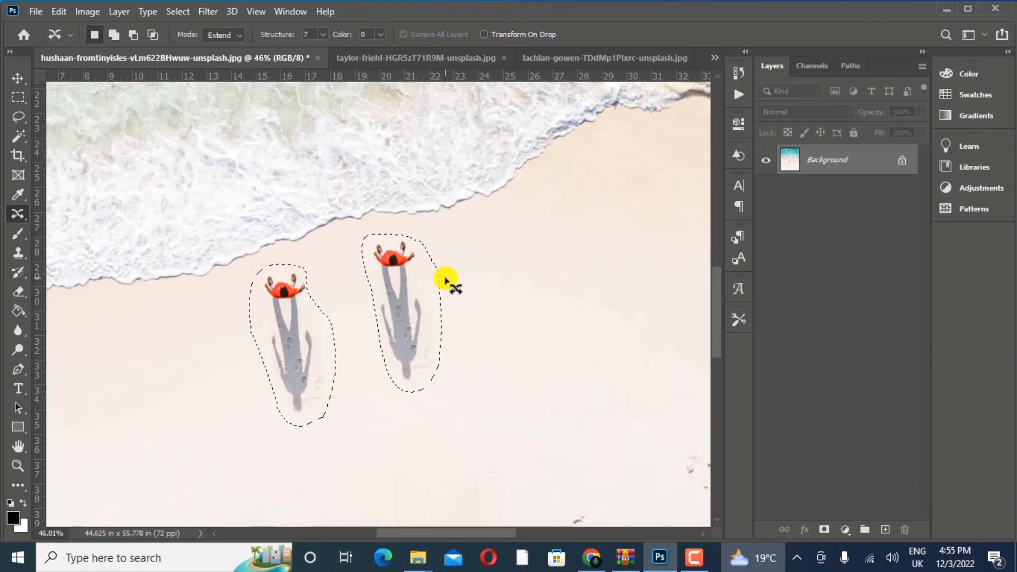
# - Add a patch of empty sand to the selection and drop it by intersecting with an outline around both people
pyautogui.press('shift')
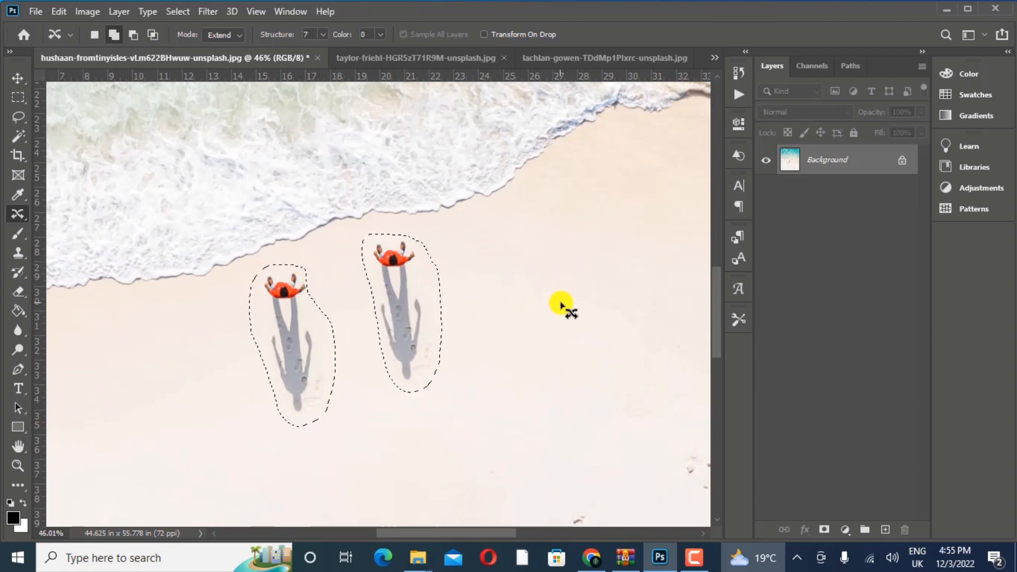
pyautogui.moveTo(562, 306)
pyautogui.mouseDown()
pyautogui.moveTo(525, 320)
pyautogui.moveTo(561, 412)
pyautogui.moveTo(643, 350)
pyautogui.moveTo(555, 300)
pyautogui.mouseUp()
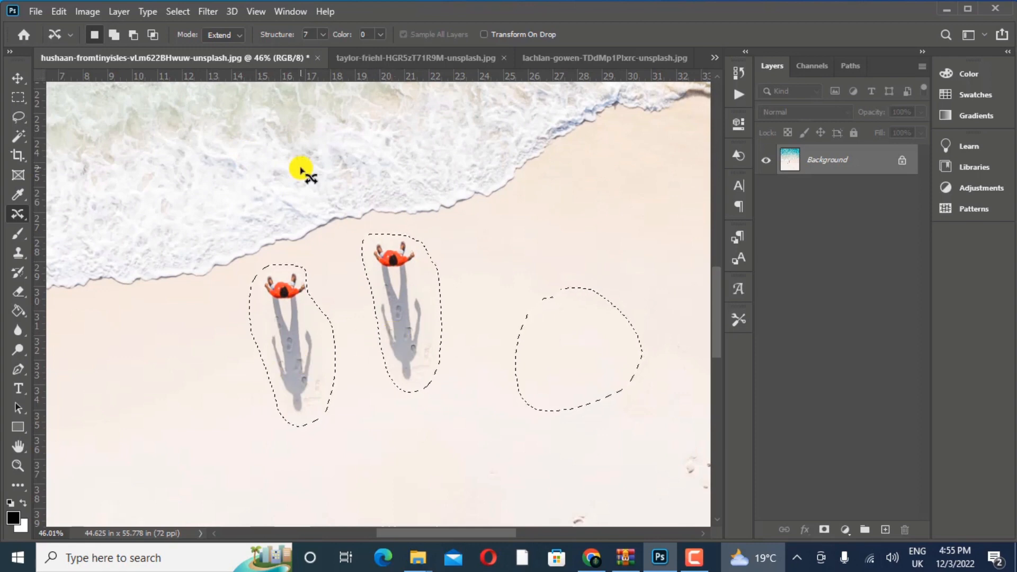
pyautogui.click(153, 34)
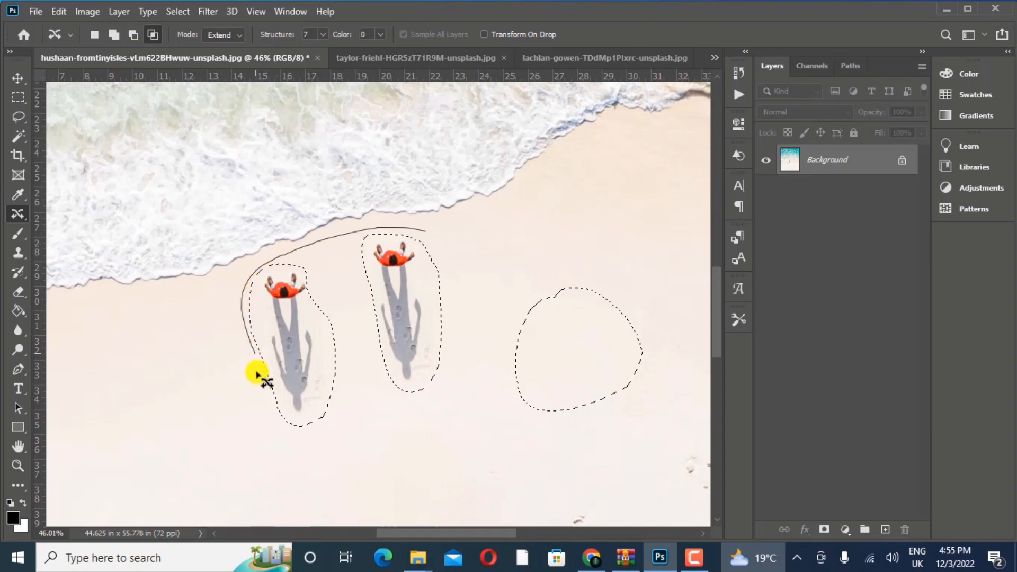
pyautogui.moveTo(322, 447)
pyautogui.mouseDown()
pyautogui.moveTo(381, 434)
pyautogui.moveTo(423, 410)
pyautogui.moveTo(451, 329)
pyautogui.mouseUp()
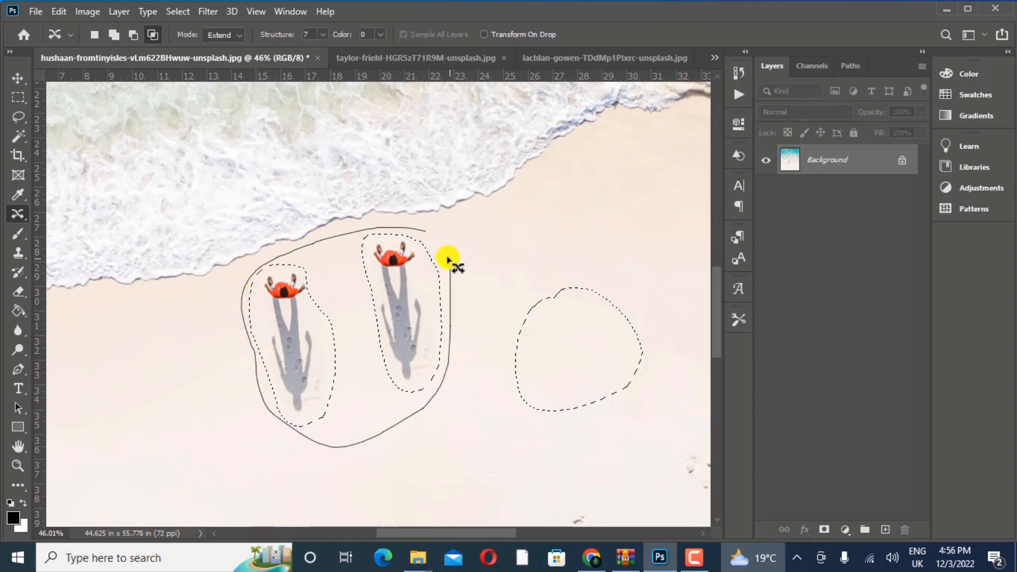
pyautogui.moveTo(430, 235); pyautogui.dragTo(424, 232)
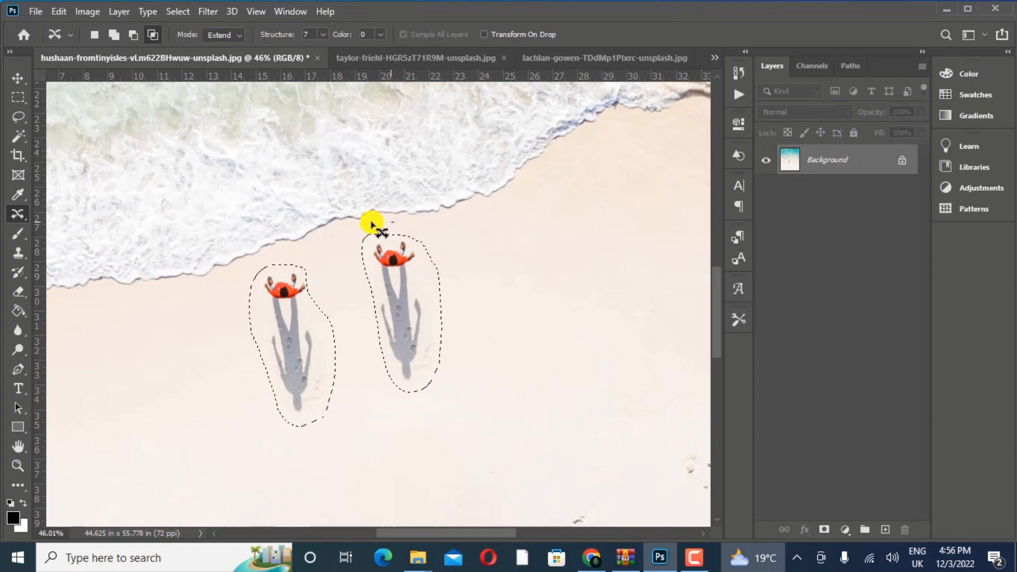
# - Intersect the selection down to the right-hand person, relocate that person farther up the shoreline in Move mode, and deselect
pyautogui.moveTo(403, 417)
pyautogui.mouseDown()
pyautogui.moveTo(463, 390)
pyautogui.moveTo(471, 337)
pyautogui.mouseUp()
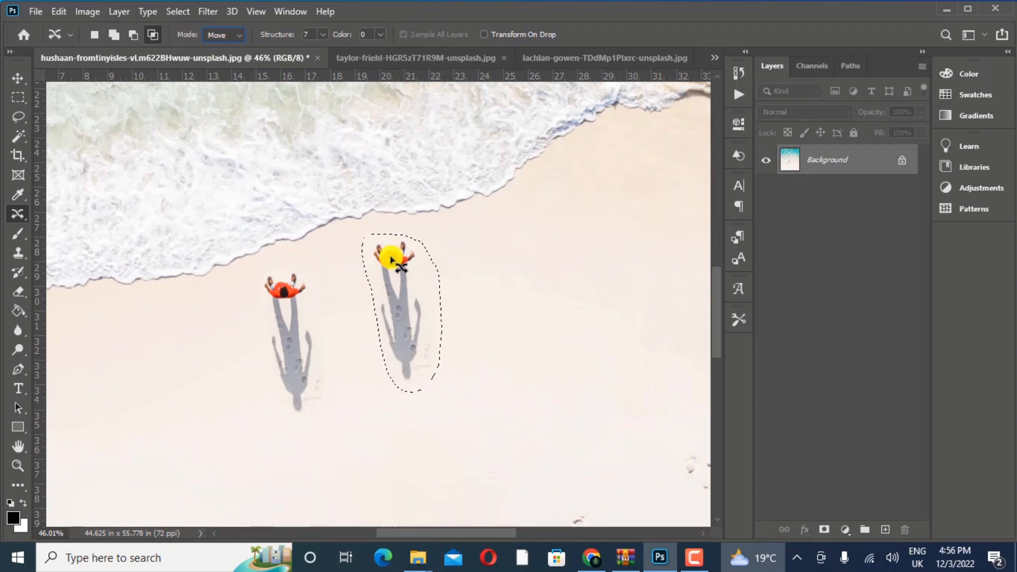
pyautogui.moveTo(392, 260); pyautogui.dragTo(588, 168)
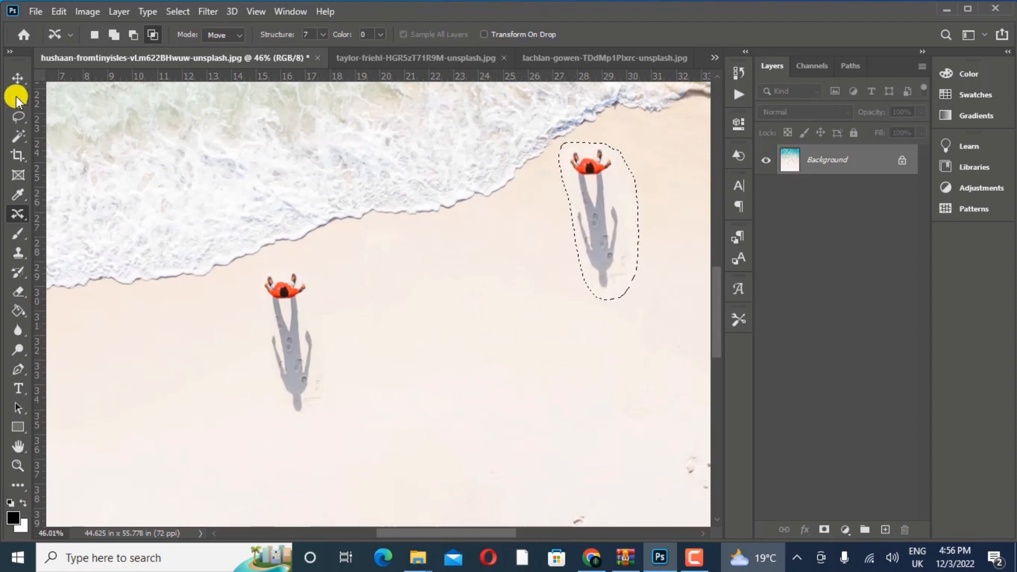
pyautogui.click(24, 78)
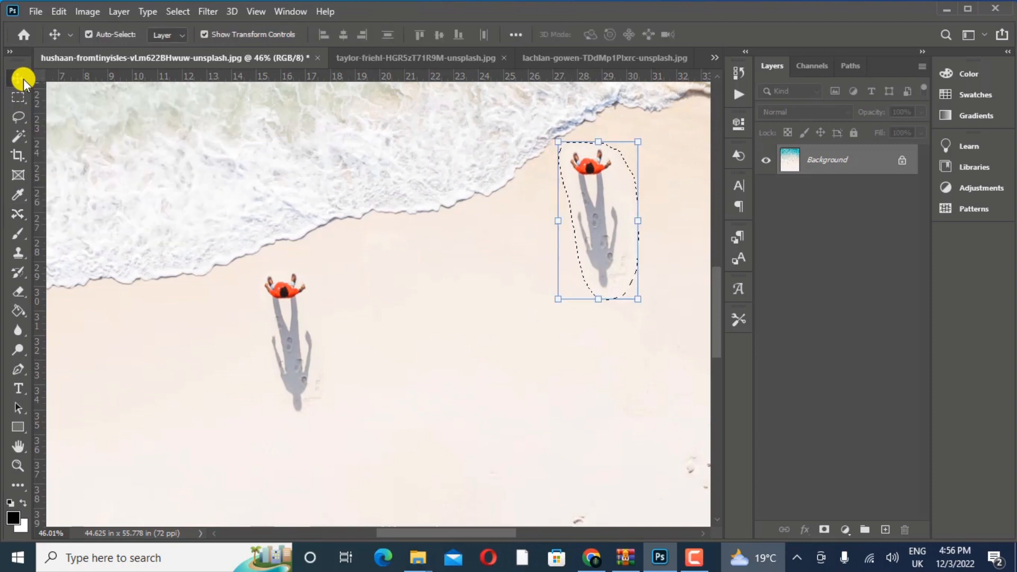
pyautogui.hotkey('ctrl', 'd')
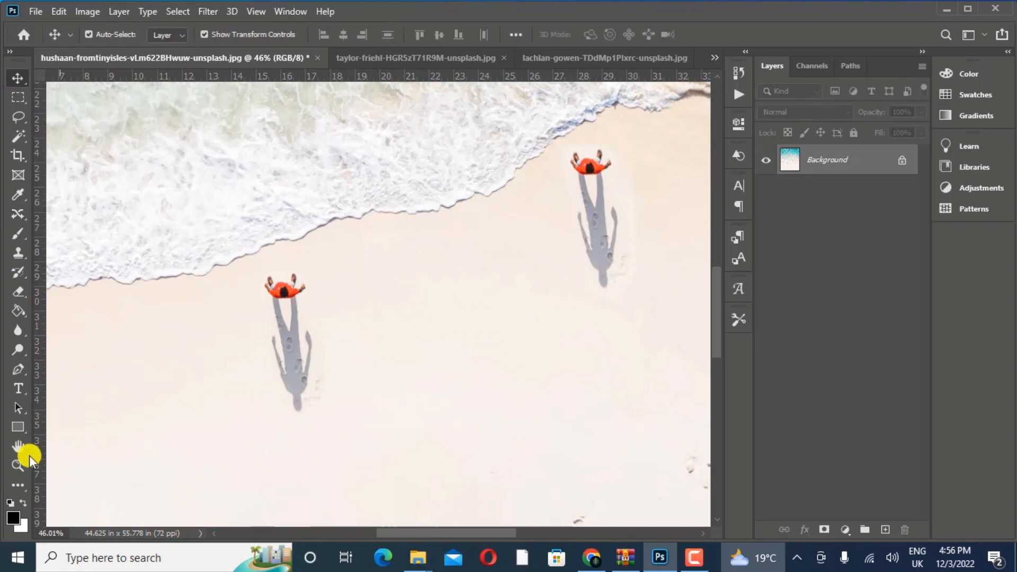
# - Set the Content-Aware Move mode to Extend and outline the relocated person together with the shadow
pyautogui.click(18, 466)
pyautogui.moveTo(408, 336)
pyautogui.mouseDown()
pyautogui.moveTo(472, 286)
pyautogui.moveTo(403, 340)
pyautogui.mouseUp()
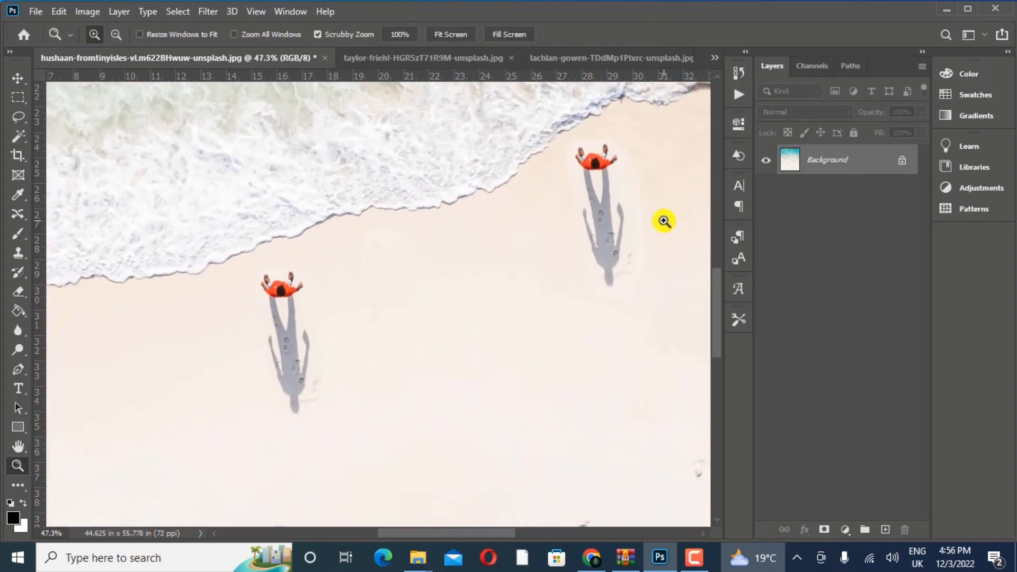
pyautogui.moveTo(605, 231); pyautogui.dragTo(631, 223)
pyautogui.moveTo(323, 327); pyautogui.dragTo(289, 337)
pyautogui.moveTo(396, 292)
pyautogui.mouseDown()
pyautogui.moveTo(388, 302)
pyautogui.moveTo(398, 297)
pyautogui.mouseUp()
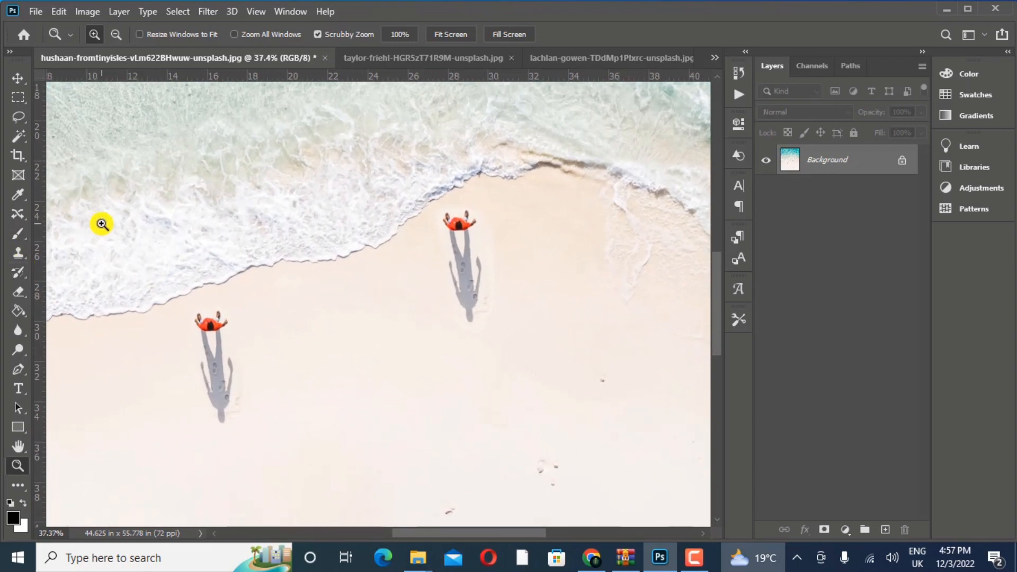
pyautogui.press('j')
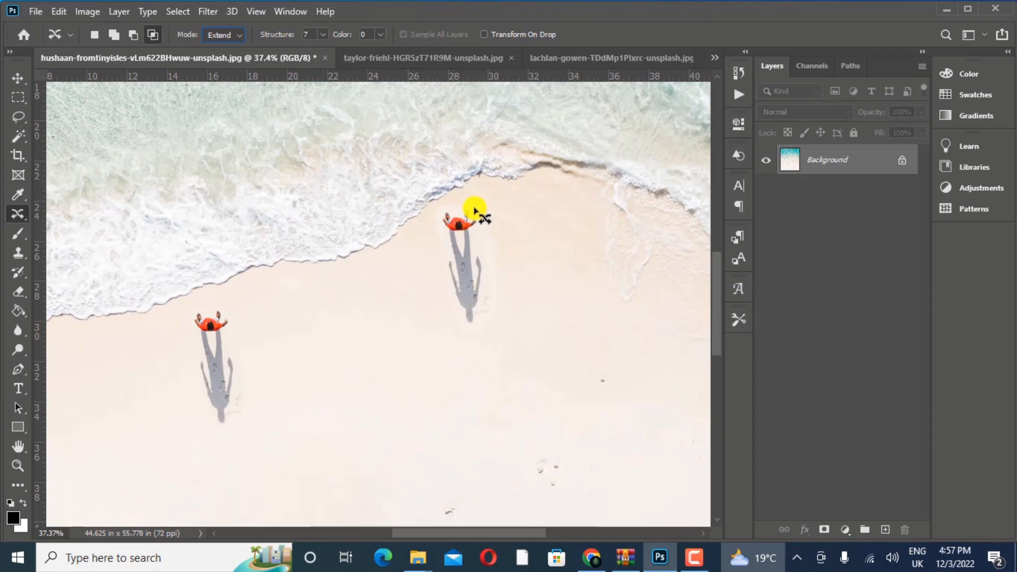
pyautogui.moveTo(478, 209)
pyautogui.mouseDown()
pyautogui.moveTo(431, 219)
pyautogui.moveTo(453, 338)
pyautogui.moveTo(487, 334)
pyautogui.moveTo(500, 306)
pyautogui.moveTo(484, 215)
pyautogui.mouseUp()
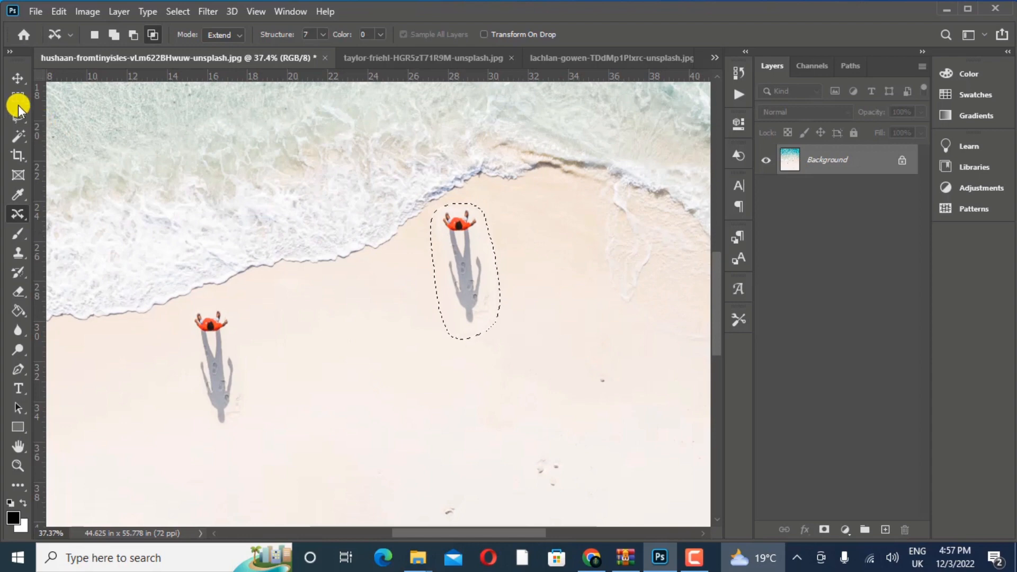
# - Try moving the outlined person down the sand with the regular Move tool, inspect the moved area up close, and undo the move
pyautogui.click(16, 79)
pyautogui.moveTo(461, 256); pyautogui.dragTo(364, 342)
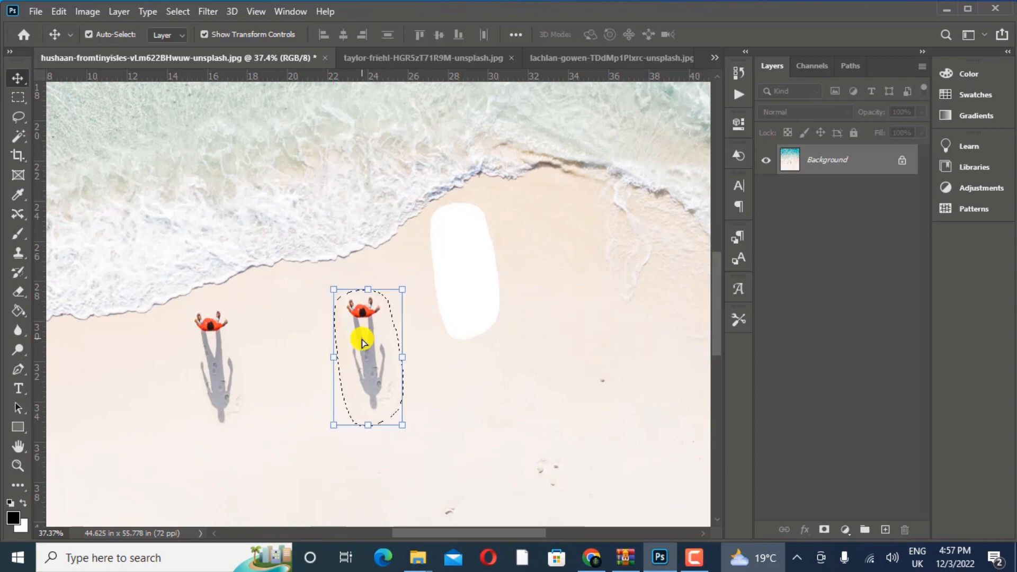
pyautogui.click(19, 460)
pyautogui.moveTo(422, 286); pyautogui.dragTo(472, 263)
pyautogui.click(18, 446)
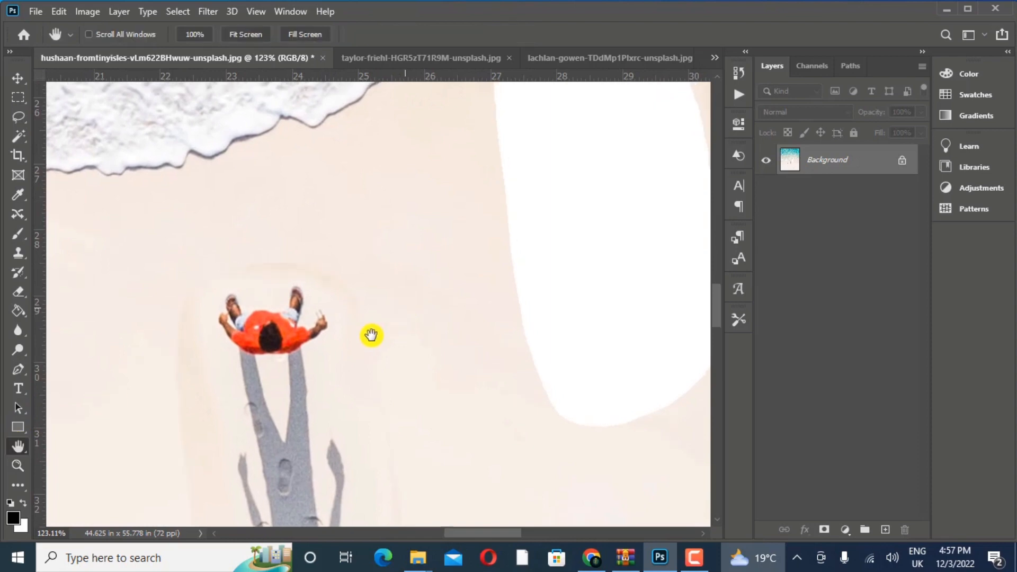
pyautogui.moveTo(371, 335)
pyautogui.mouseDown()
pyautogui.moveTo(329, 382)
pyautogui.moveTo(307, 436)
pyautogui.moveTo(382, 366)
pyautogui.moveTo(388, 338)
pyautogui.mouseUp()
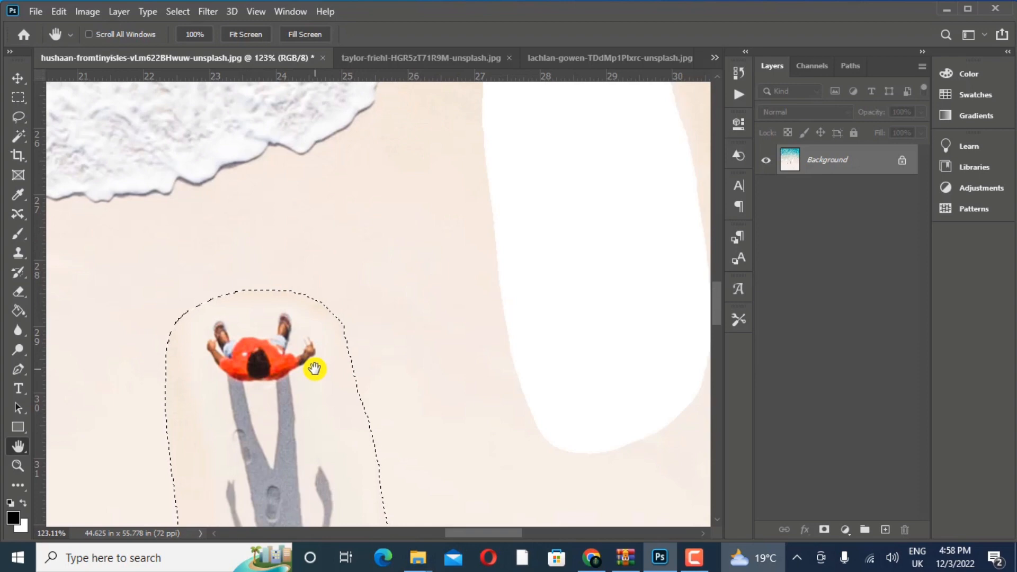
pyautogui.hotkey('ctrl', 'z')
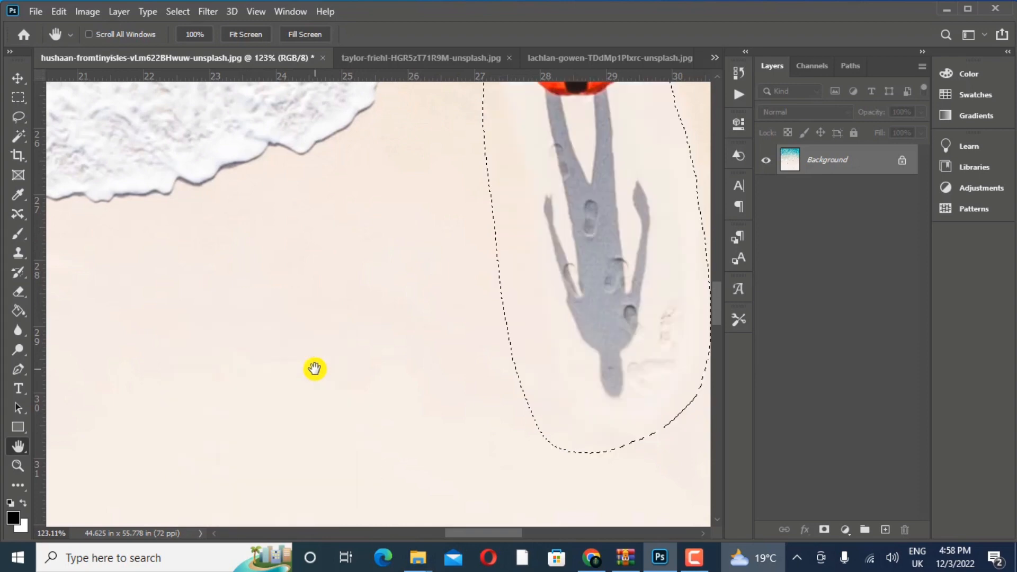
# - Unlock the Background into a regular layer, try the Move tool on the selected person again, and undo that move
pyautogui.click(911, 163)
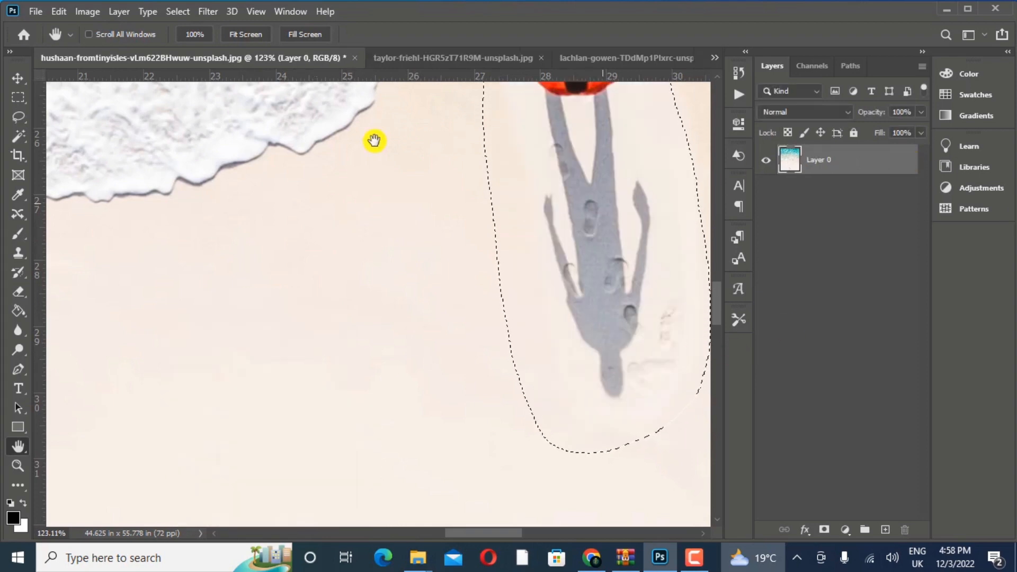
pyautogui.click(16, 77)
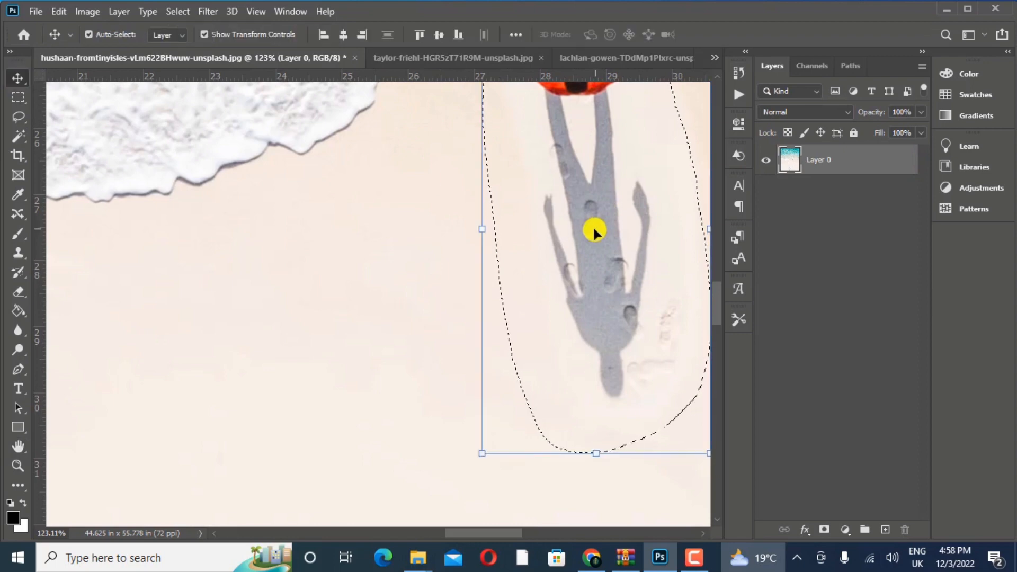
pyautogui.moveTo(592, 226); pyautogui.dragTo(277, 452)
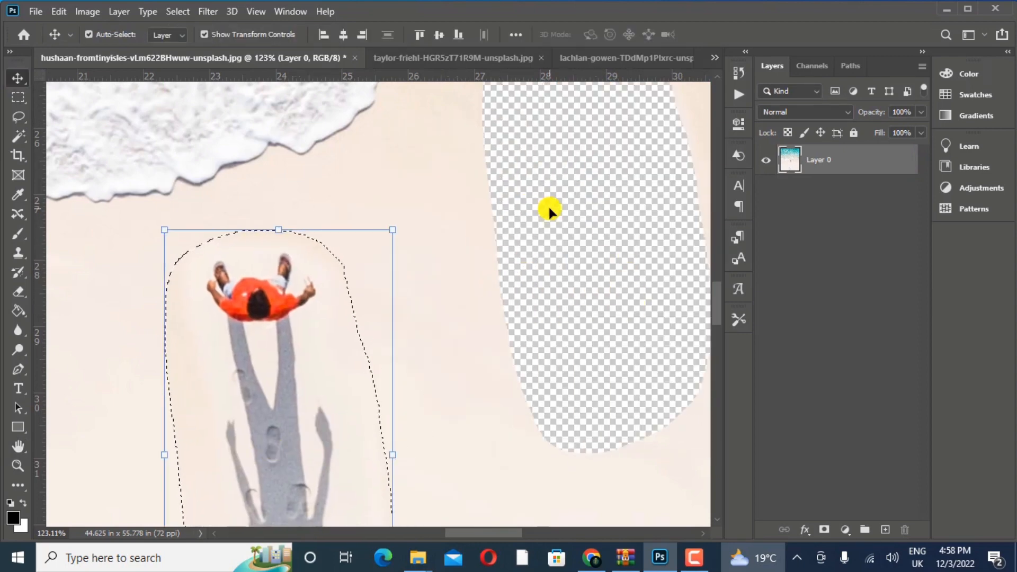
pyautogui.hotkey('ctrl', 'z')
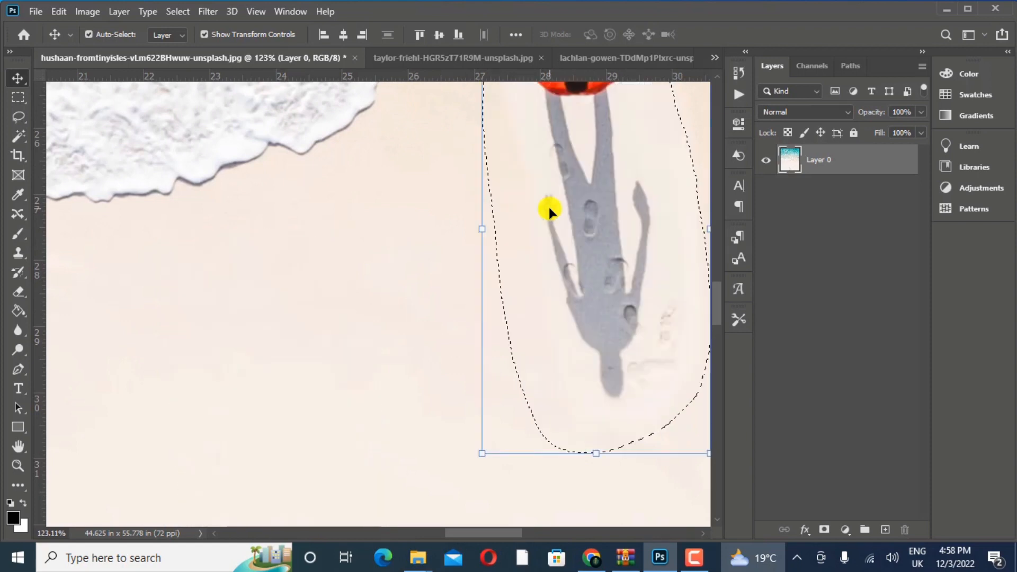
# - Duplicate the selected person onto the sand beside the left-hand person using Content-Aware Move in Extend mode, and deselect
pyautogui.click(16, 214)
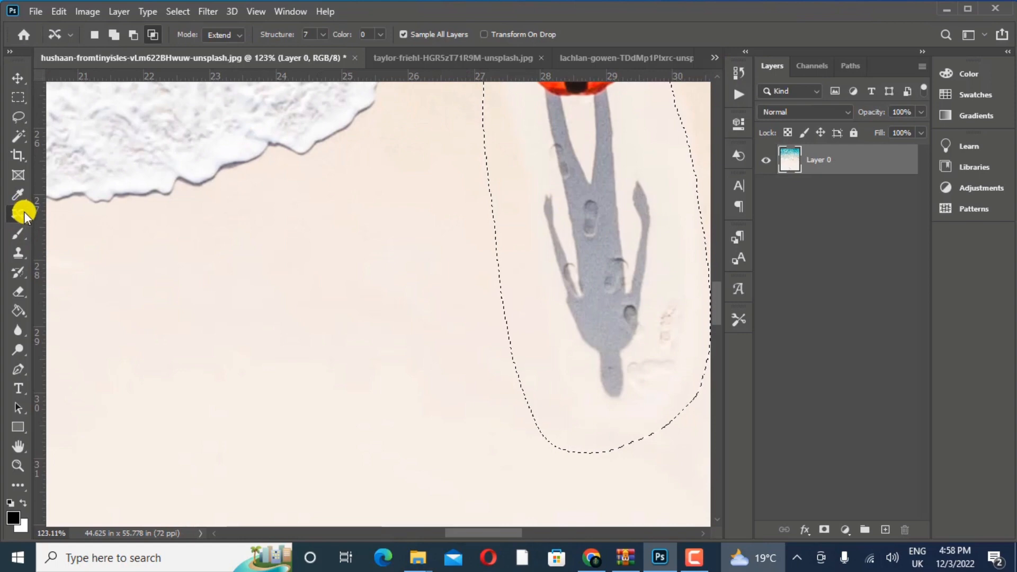
pyautogui.click(17, 466)
pyautogui.moveTo(360, 372)
pyautogui.mouseDown()
pyautogui.moveTo(352, 377)
pyautogui.moveTo(363, 370)
pyautogui.mouseUp()
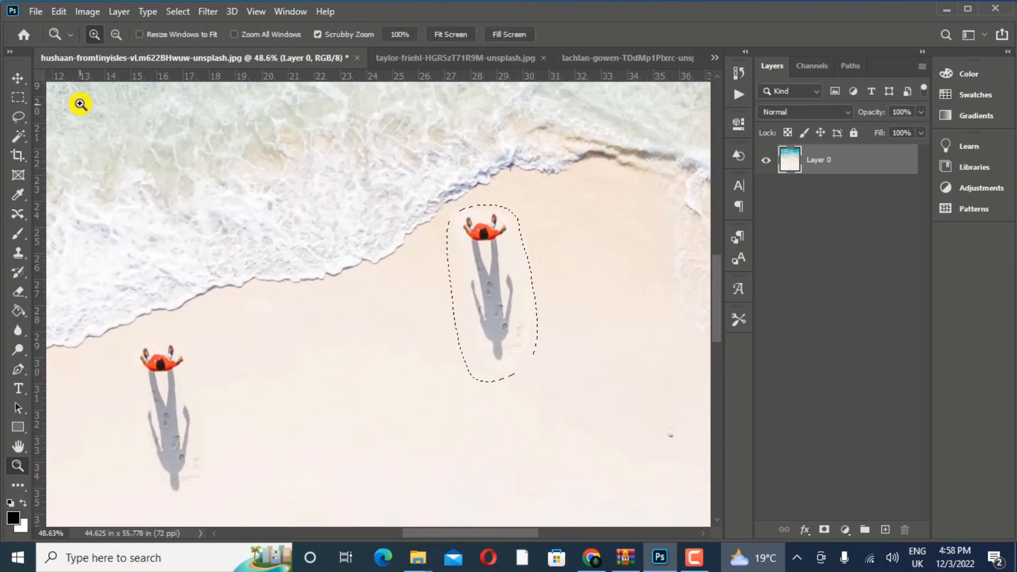
pyautogui.click(25, 220)
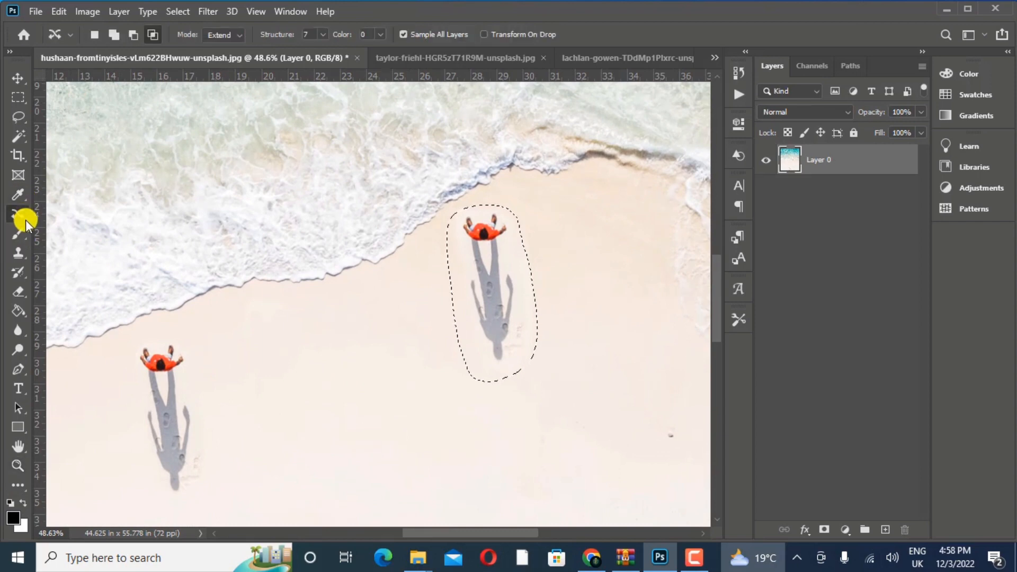
pyautogui.moveTo(493, 281); pyautogui.dragTo(370, 411)
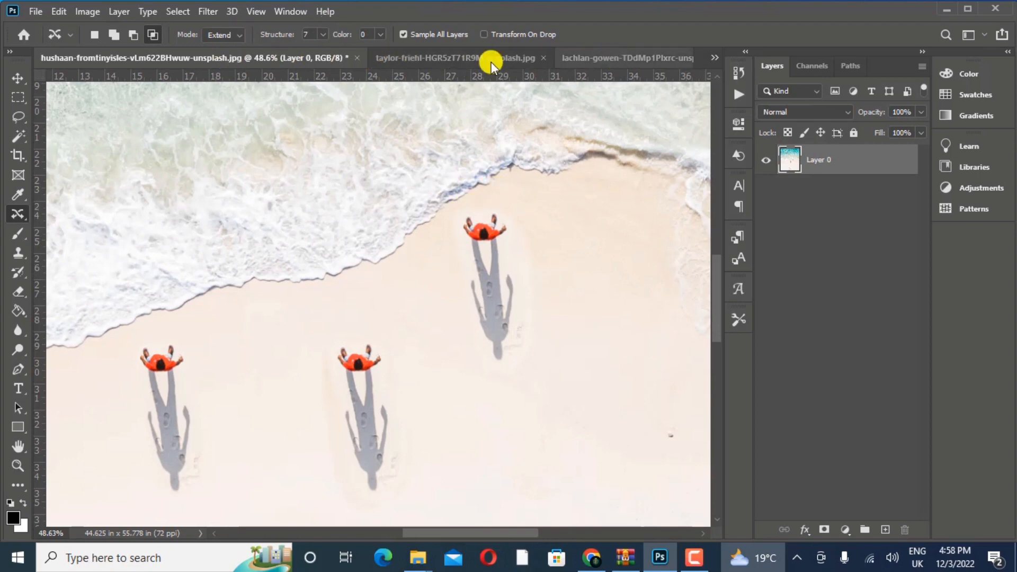
# - Switch to the orca photo, set the Content-Aware Move Structure to 1, and add a new empty layer
pyautogui.click(598, 64)
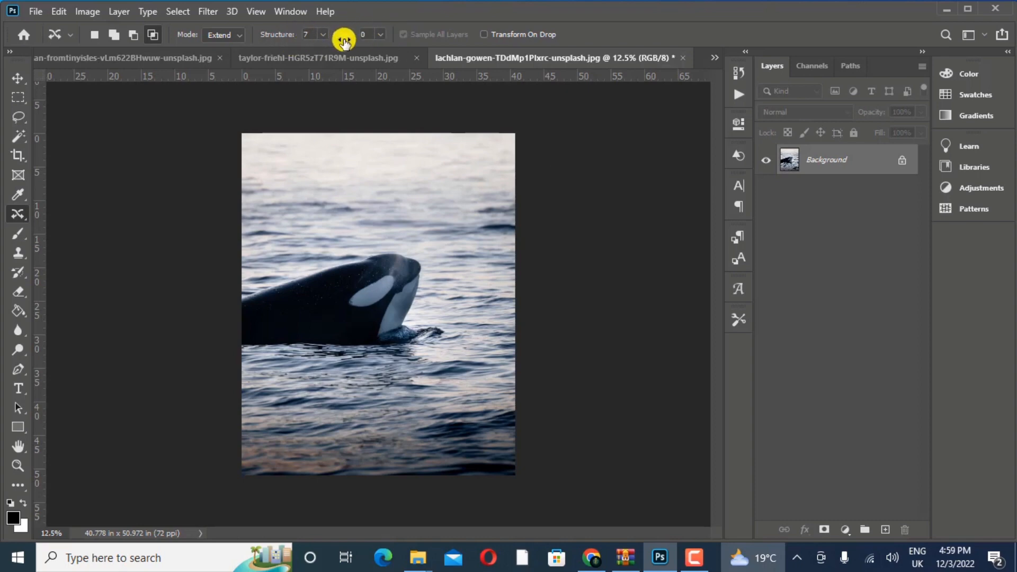
pyautogui.click(323, 36)
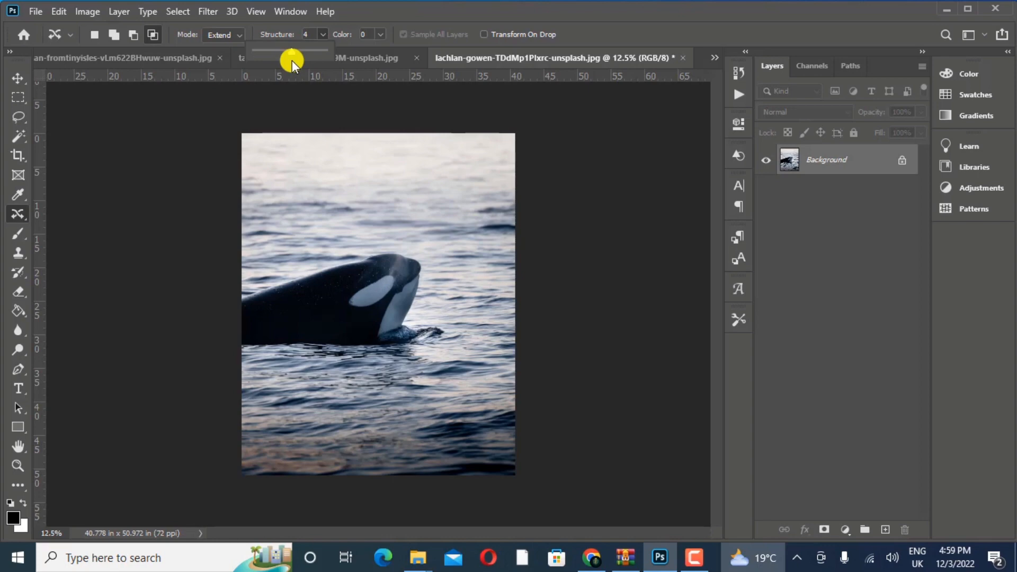
pyautogui.moveTo(287, 48); pyautogui.dragTo(255, 59)
pyautogui.click(882, 528)
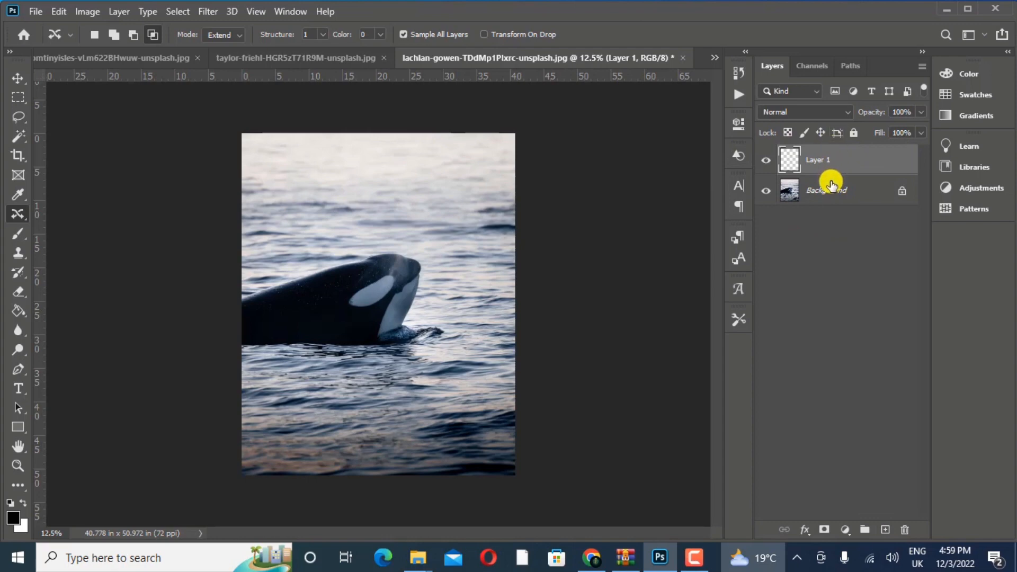
# - Turn off Sample All Layers, try to extend the outlined orca upward from the empty layer, and deselect
pyautogui.click(403, 34)
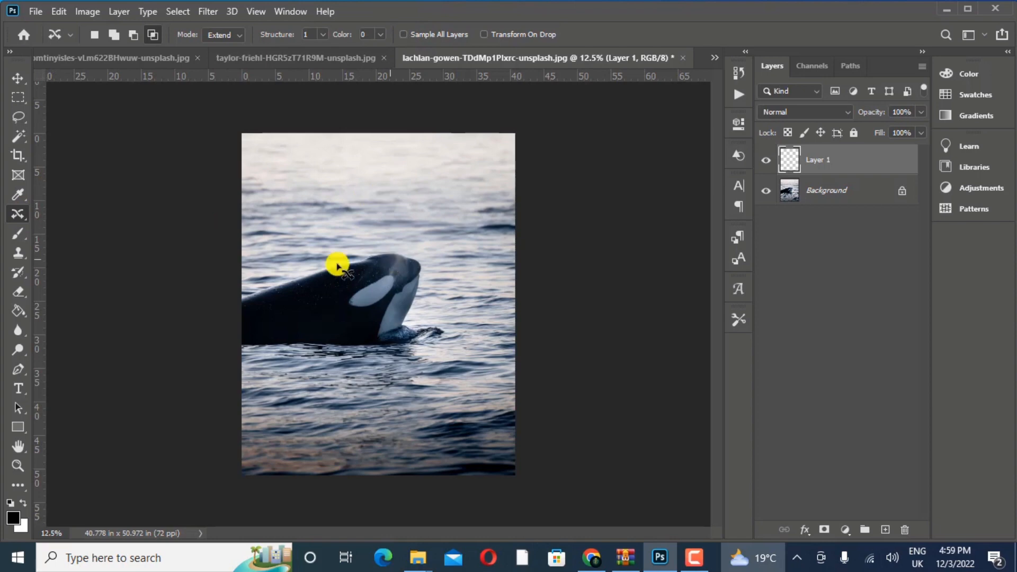
pyautogui.moveTo(248, 295)
pyautogui.mouseDown()
pyautogui.moveTo(334, 246)
pyautogui.moveTo(404, 234)
pyautogui.moveTo(427, 248)
pyautogui.moveTo(464, 353)
pyautogui.moveTo(276, 384)
pyautogui.moveTo(245, 348)
pyautogui.moveTo(236, 289)
pyautogui.mouseUp()
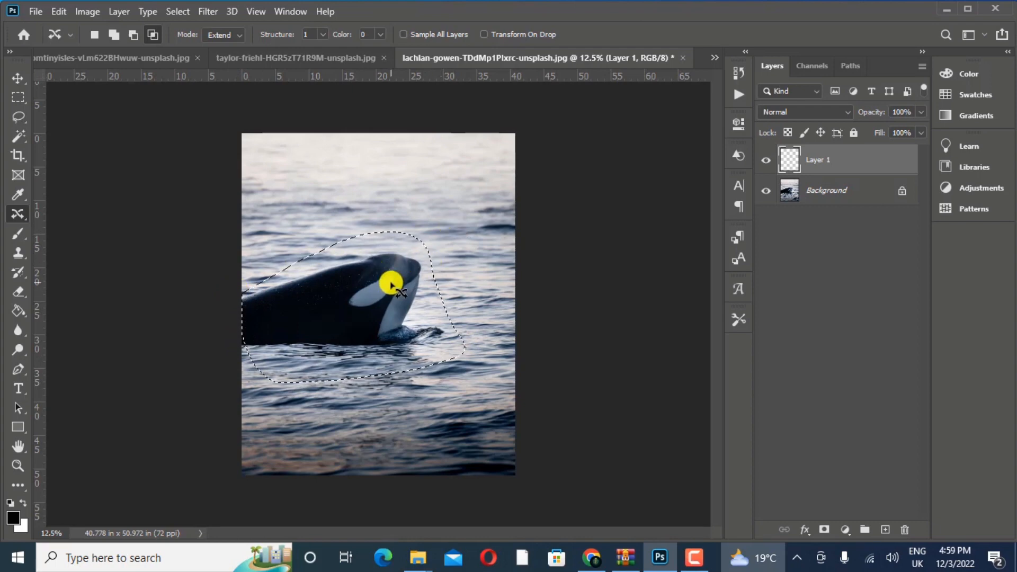
pyautogui.moveTo(366, 318); pyautogui.dragTo(371, 237)
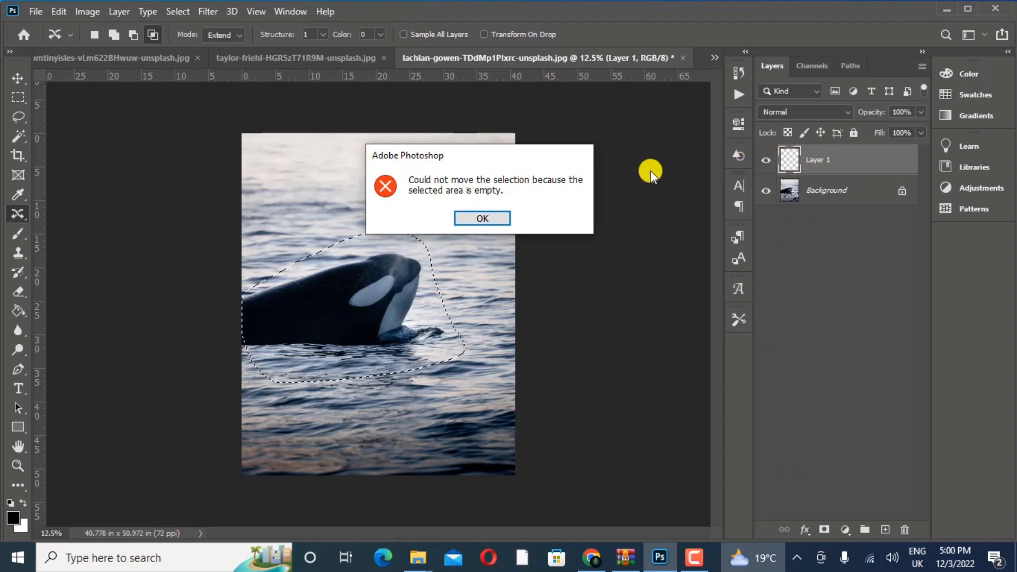
pyautogui.click(491, 219)
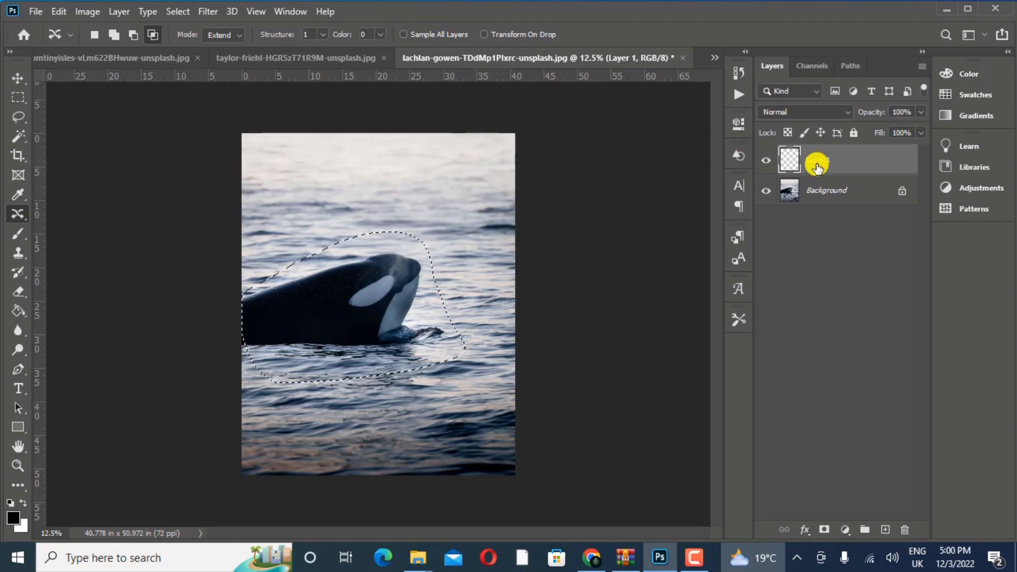
pyautogui.hotkey('ctrl', 'd')
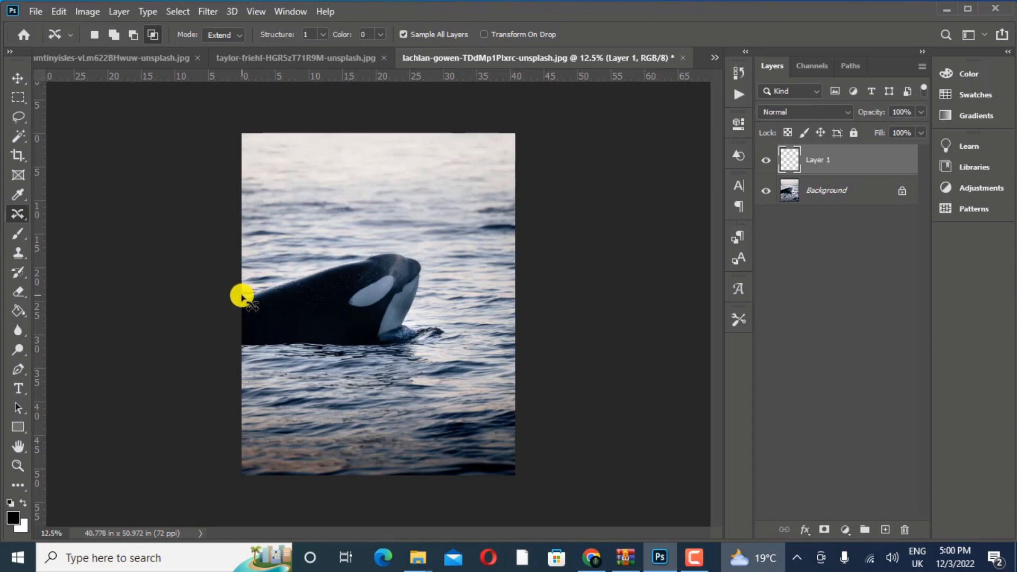
pyautogui.moveTo(242, 297)
pyautogui.mouseDown()
pyautogui.moveTo(446, 264)
pyautogui.moveTo(441, 308)
pyautogui.moveTo(383, 356)
pyautogui.moveTo(263, 374)
pyautogui.moveTo(243, 301)
pyautogui.mouseUp()
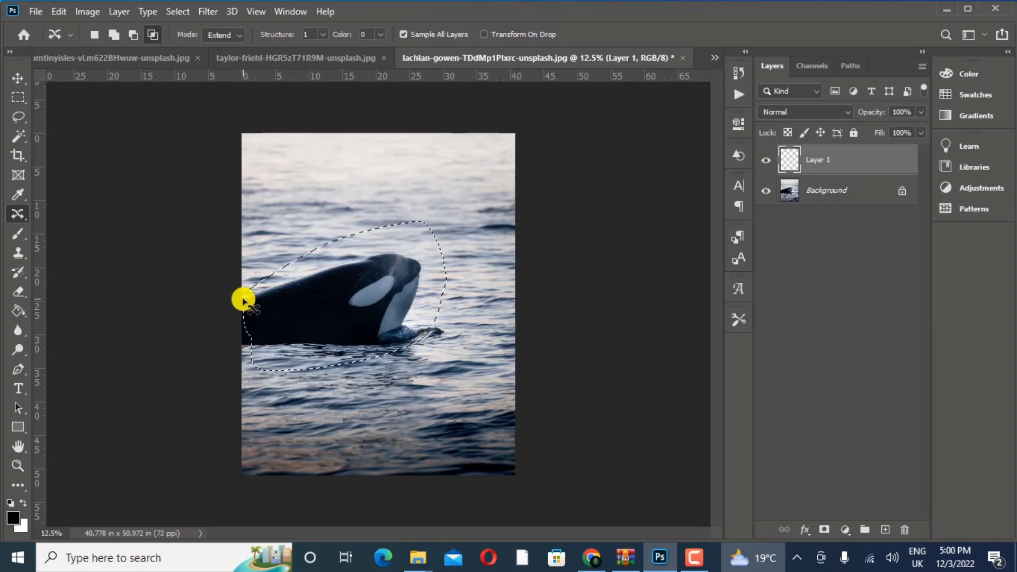
pyautogui.press('z')
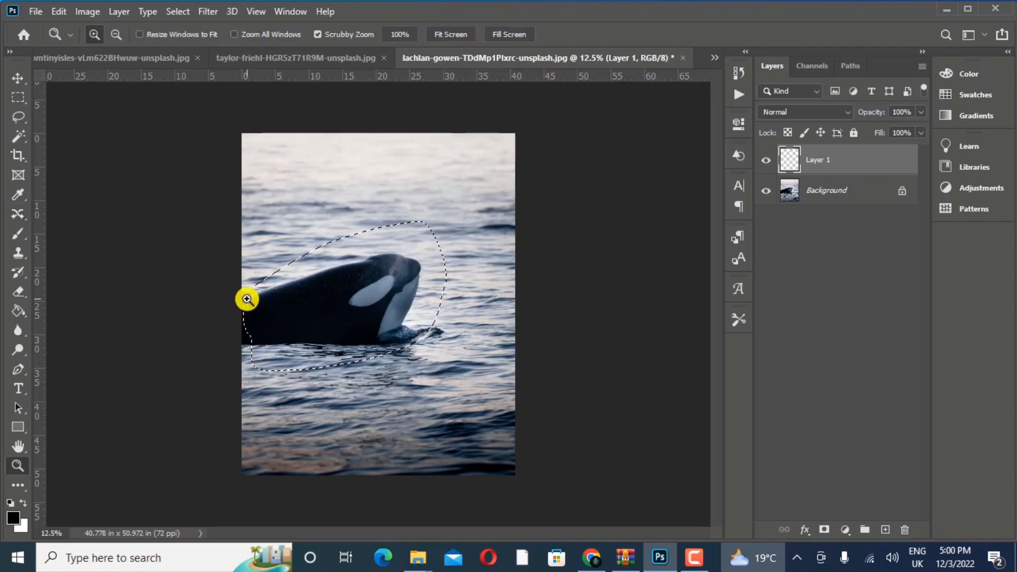
pyautogui.press('j')
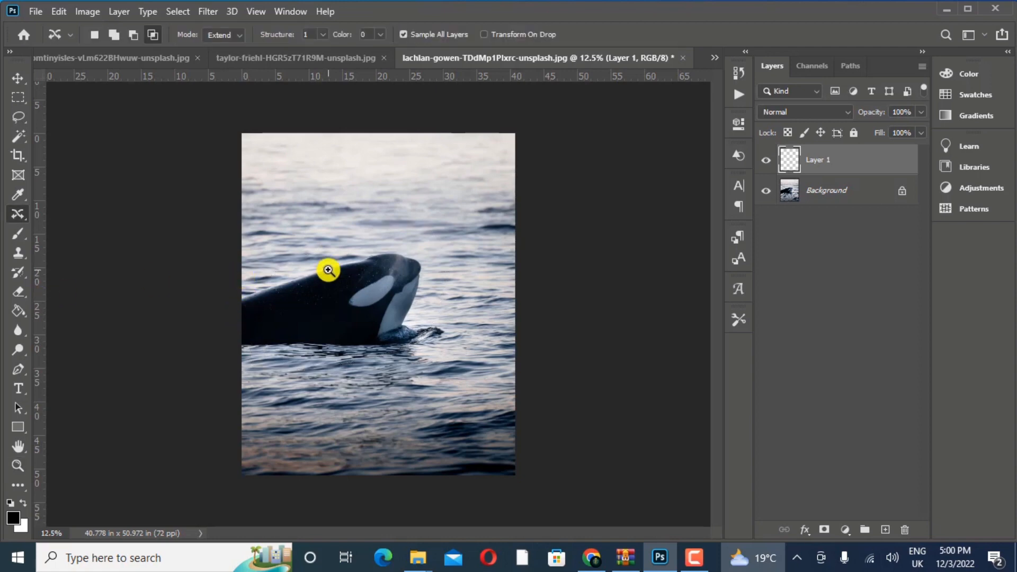
# - Outline the orca and surrounding water with Sample All Layers on, try duplicating it upward, and undo the copy
pyautogui.moveTo(238, 288)
pyautogui.mouseDown()
pyautogui.moveTo(402, 234)
pyautogui.moveTo(422, 247)
pyautogui.moveTo(443, 302)
pyautogui.moveTo(443, 349)
pyautogui.moveTo(280, 376)
pyautogui.moveTo(237, 350)
pyautogui.moveTo(236, 289)
pyautogui.mouseUp()
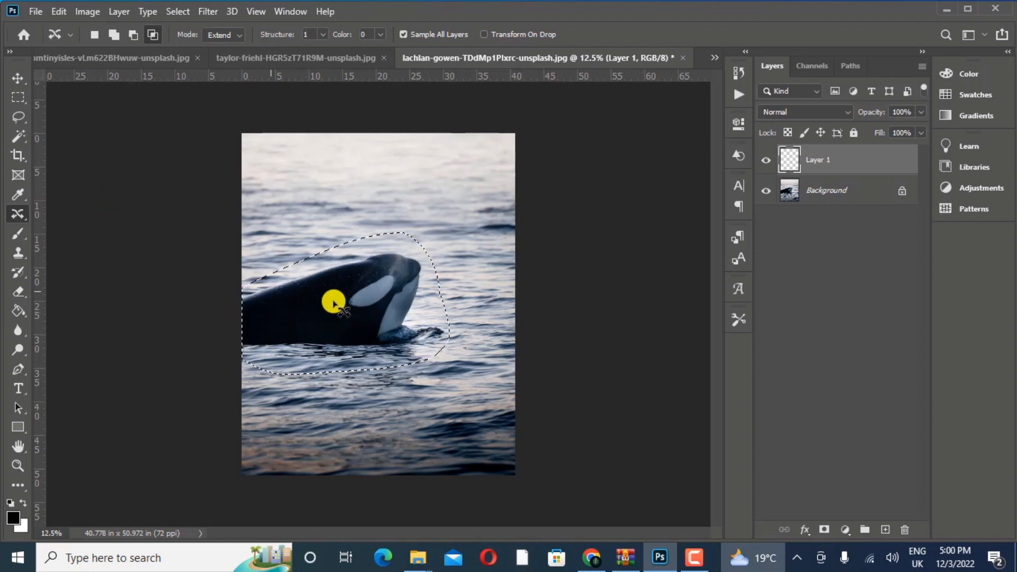
pyautogui.moveTo(340, 304); pyautogui.dragTo(333, 209)
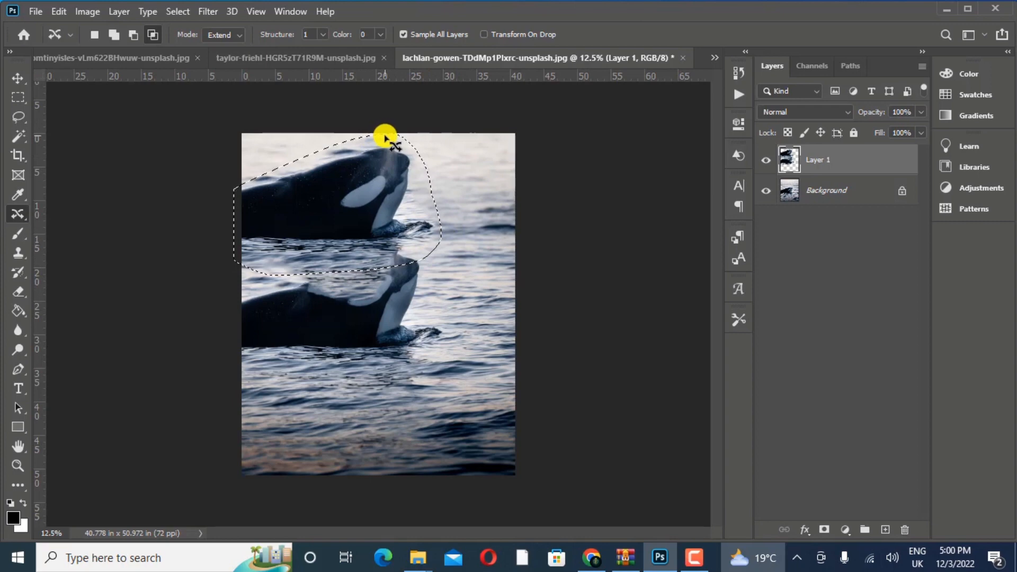
pyautogui.hotkey('ctrl', 'z')
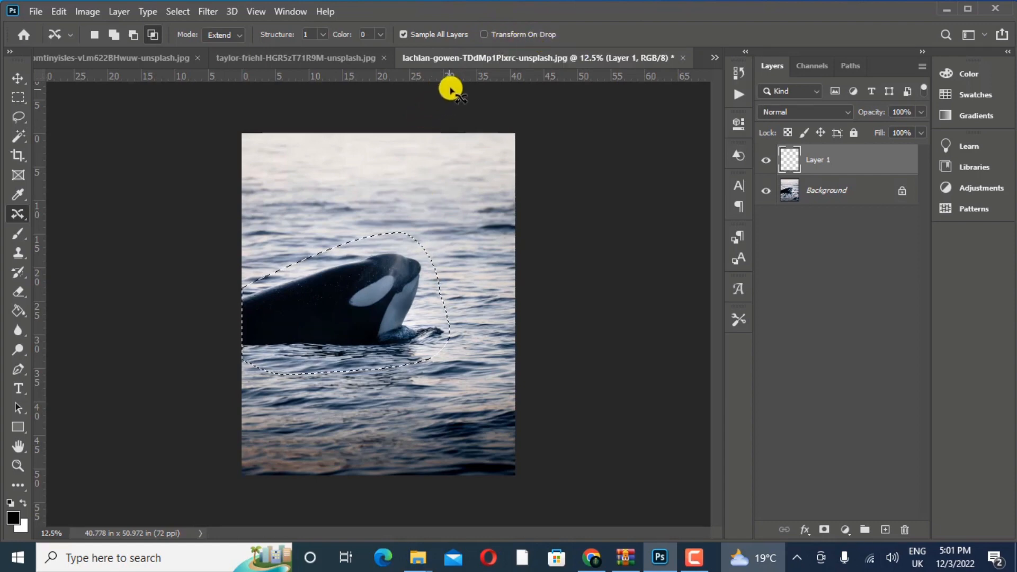
# - Enable Transform On Drop, copy the selected orca above the original as a smaller orca at the photo's left edge, and deselect
pyautogui.click(483, 35)
pyautogui.moveTo(345, 298); pyautogui.dragTo(345, 205)
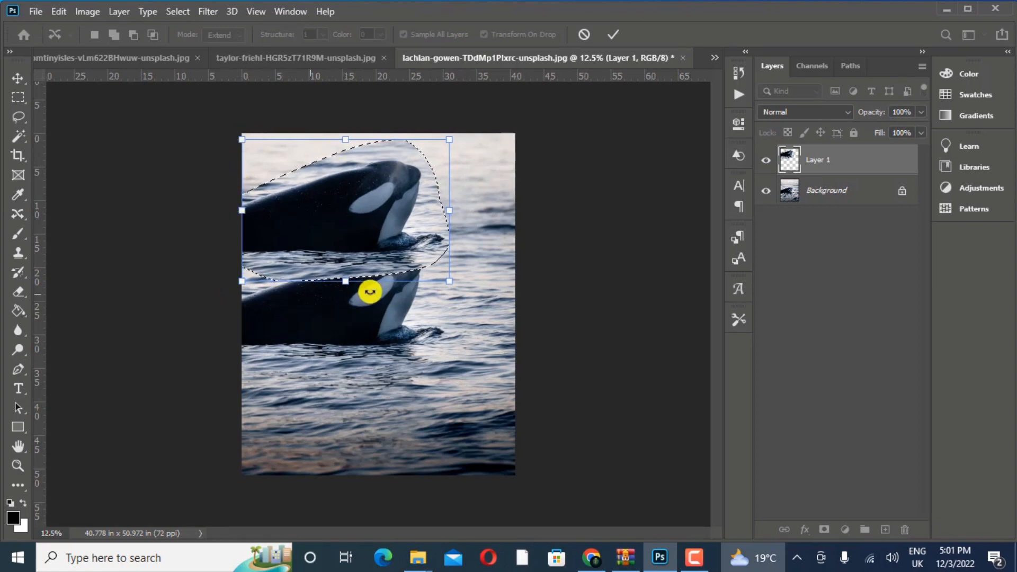
pyautogui.moveTo(449, 281); pyautogui.dragTo(379, 234)
pyautogui.moveTo(333, 193); pyautogui.dragTo(332, 213)
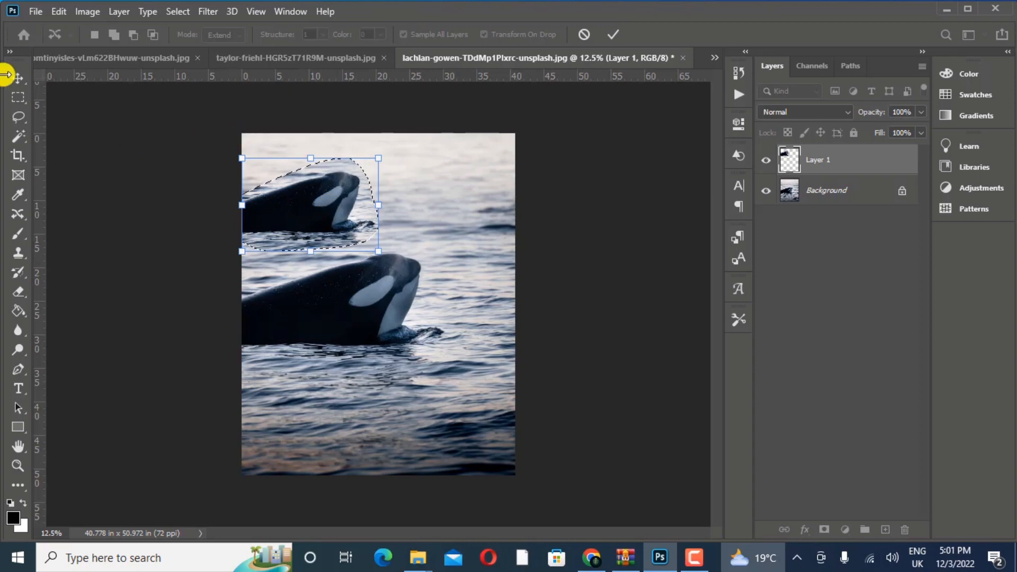
pyautogui.click(17, 82)
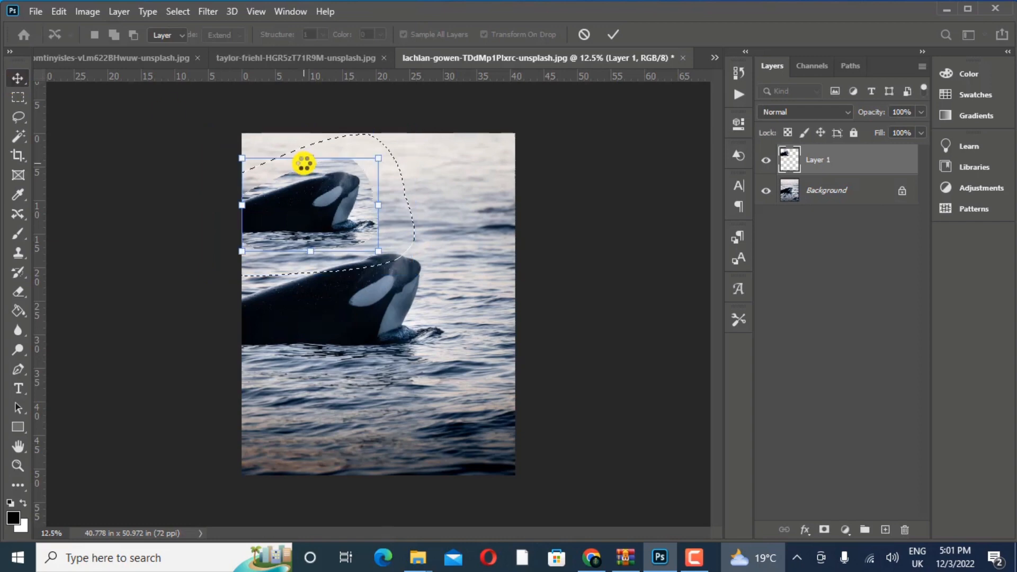
pyautogui.click(468, 239)
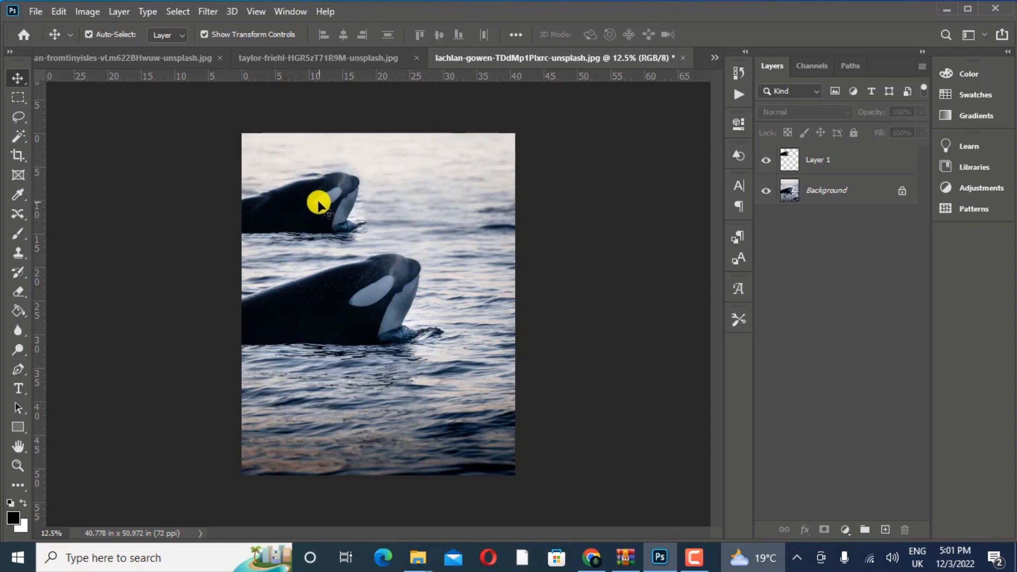
# - Hide and show Layer 1 to compare the photo without and with the smaller orca
pyautogui.press('j')
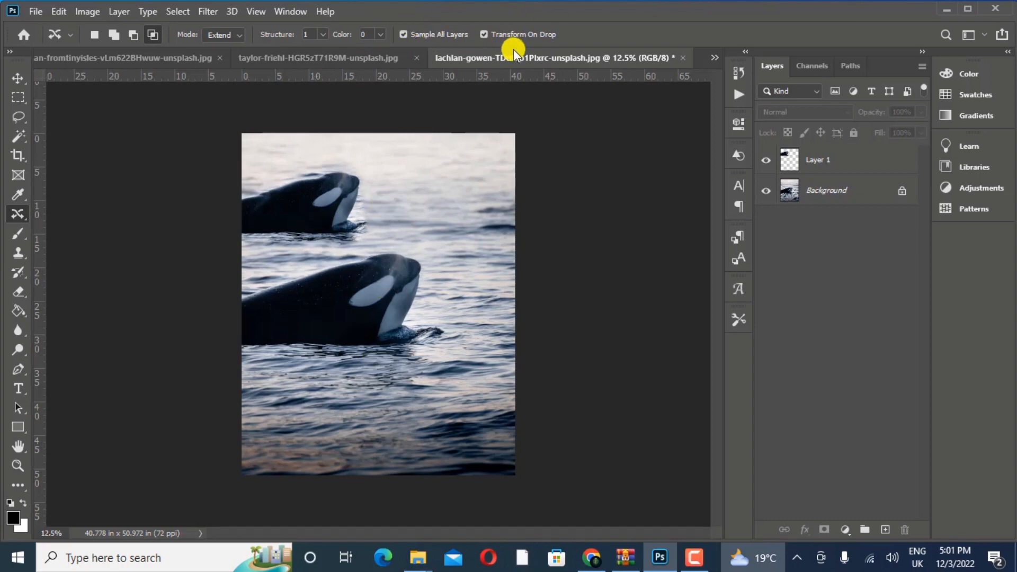
pyautogui.click(767, 160)
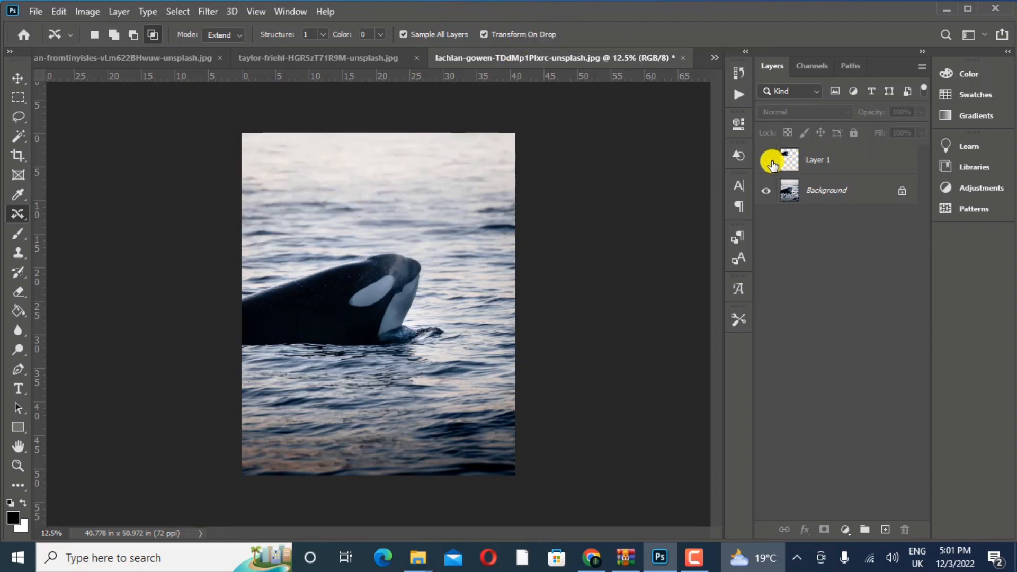
pyautogui.click(771, 163)
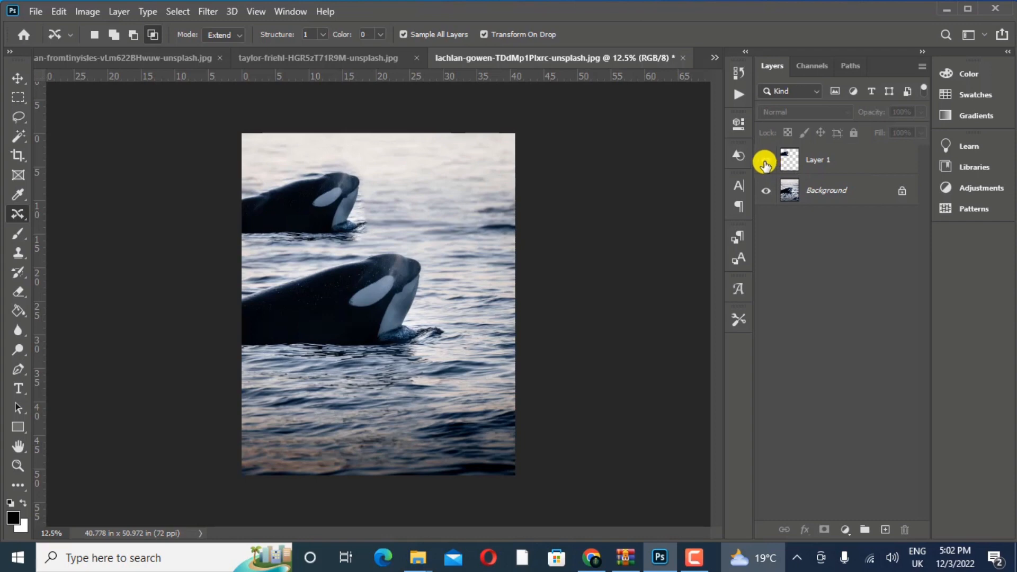
pyautogui.rightClick(21, 208)
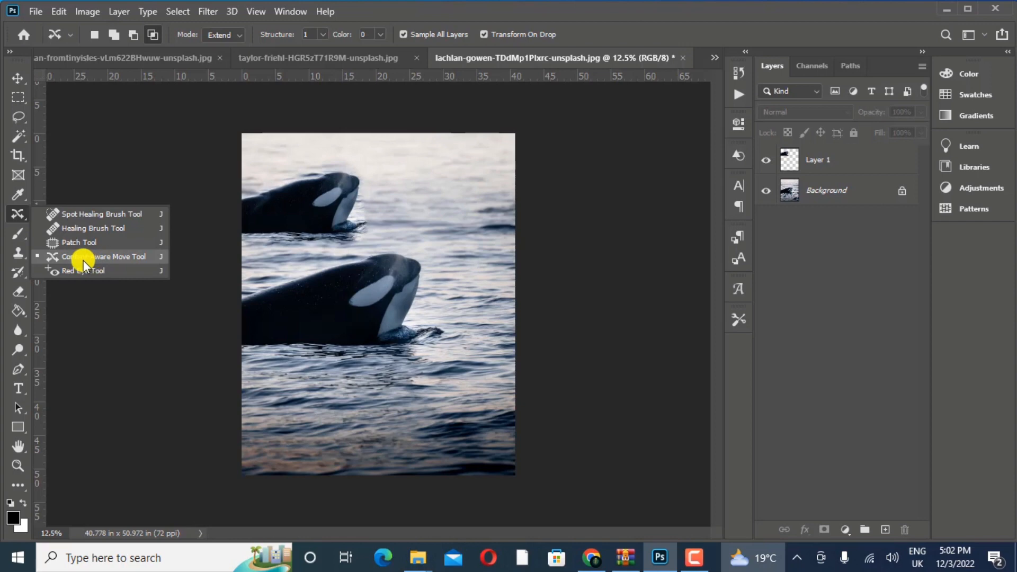
pyautogui.click(19, 240)
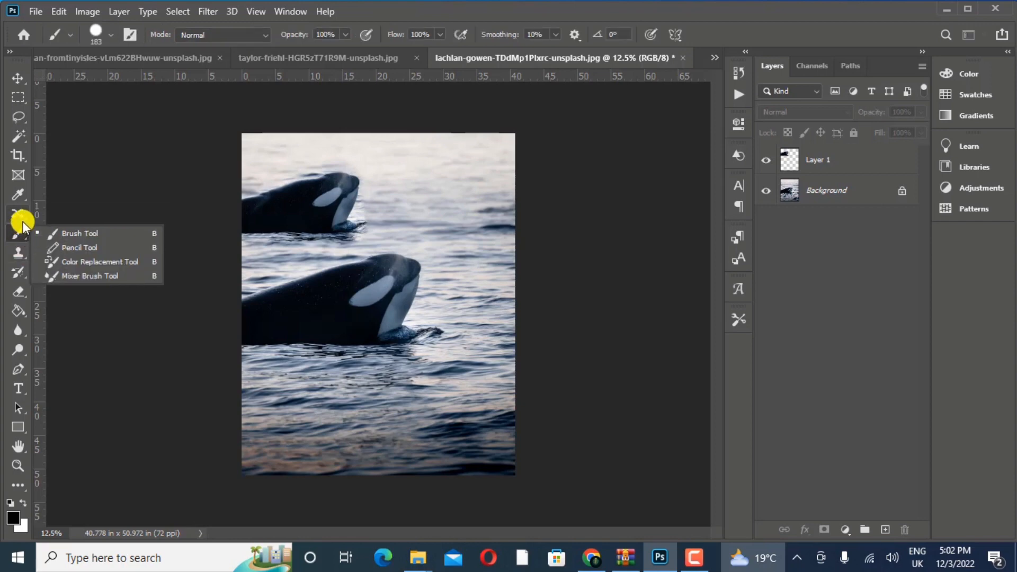
pyautogui.click(24, 220)
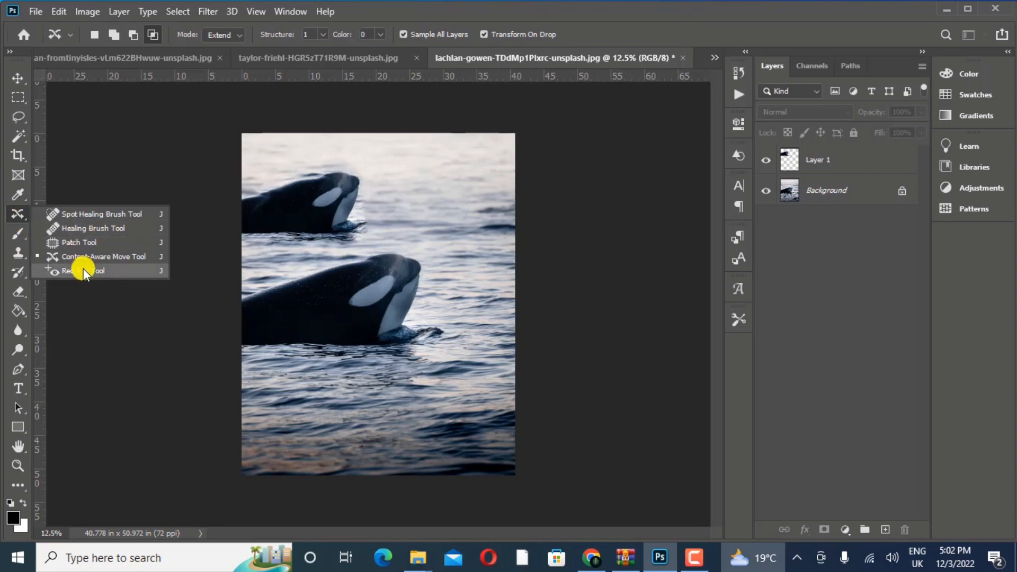